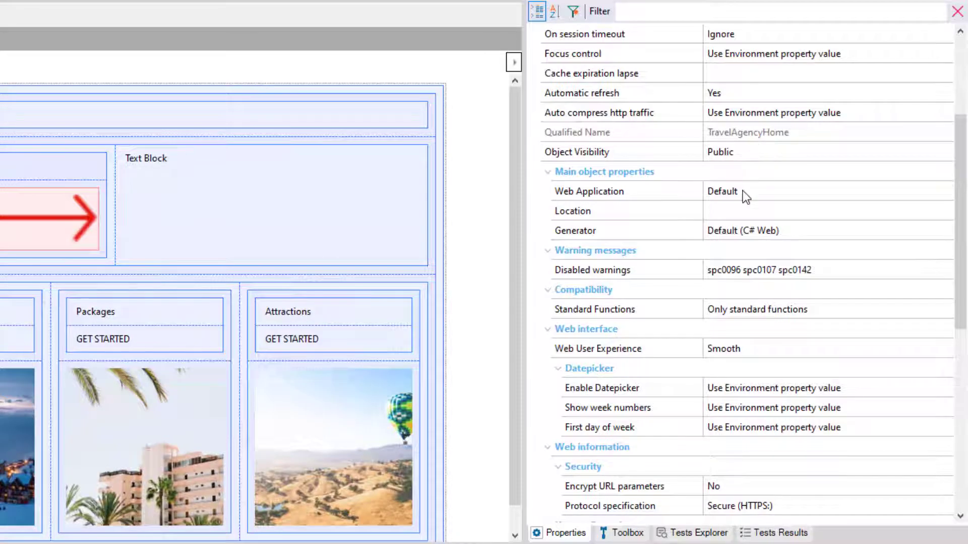
- Set the Web Application property of the TravelAgencyHome panel to Progressive
click(743, 192)
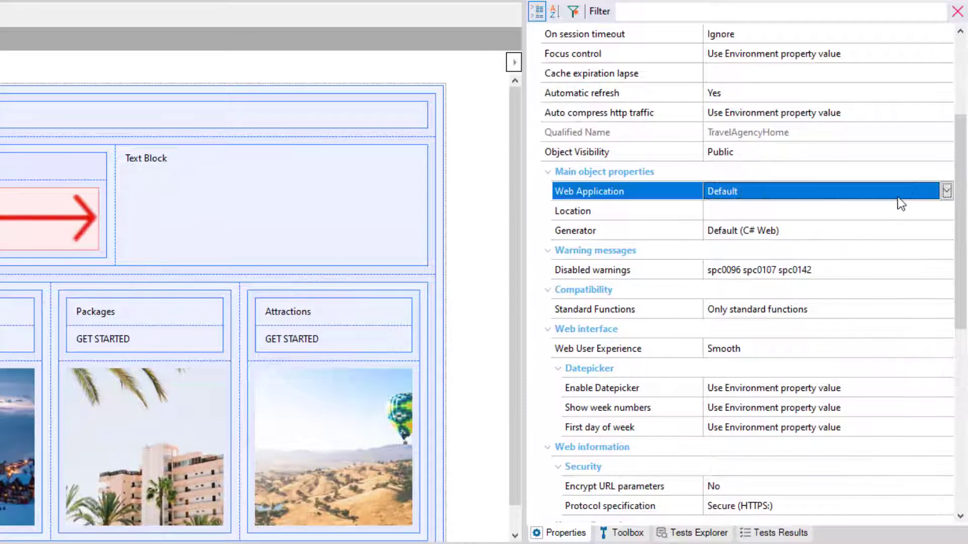
click(946, 191)
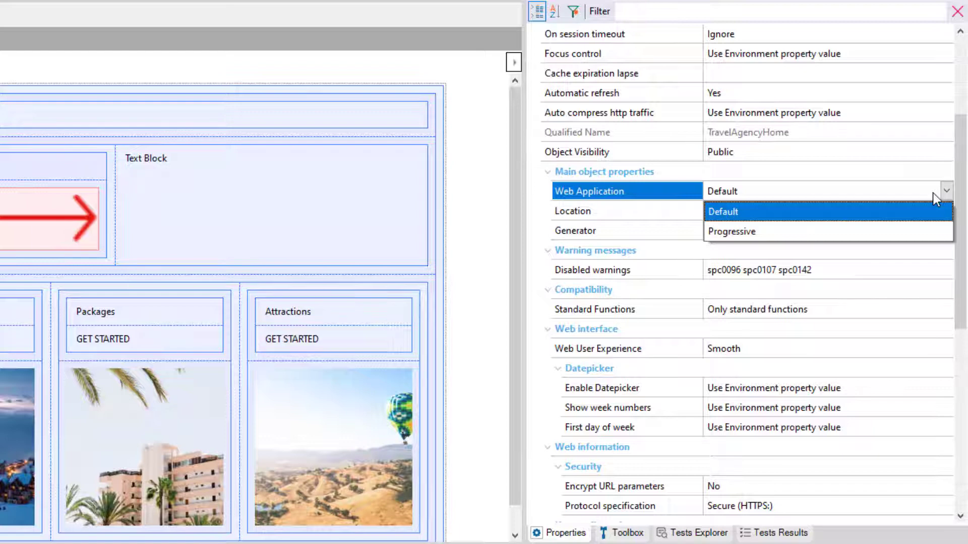
click(748, 236)
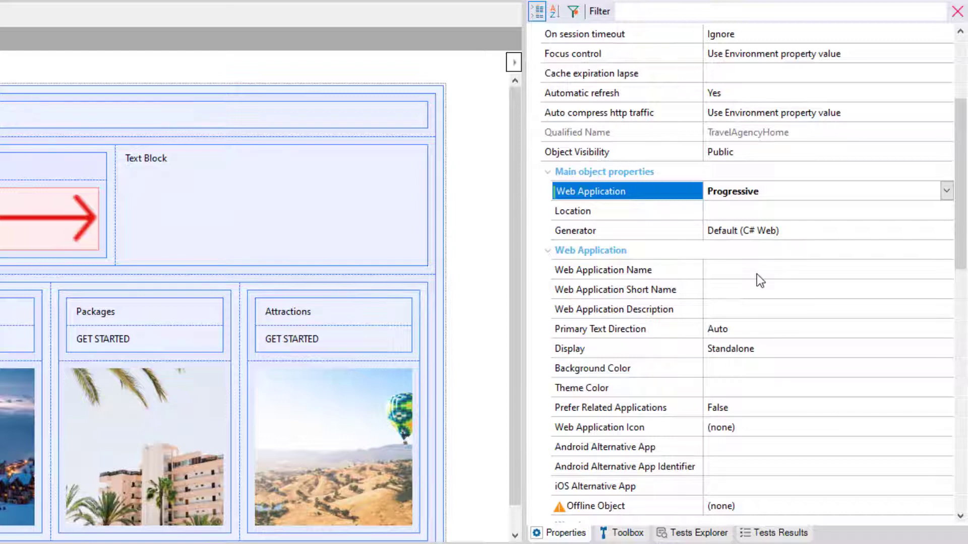
- Set the Web Application Name to "Travel Agency" and the Web Application Short Name to "TA"
drag(963, 231, 966, 284)
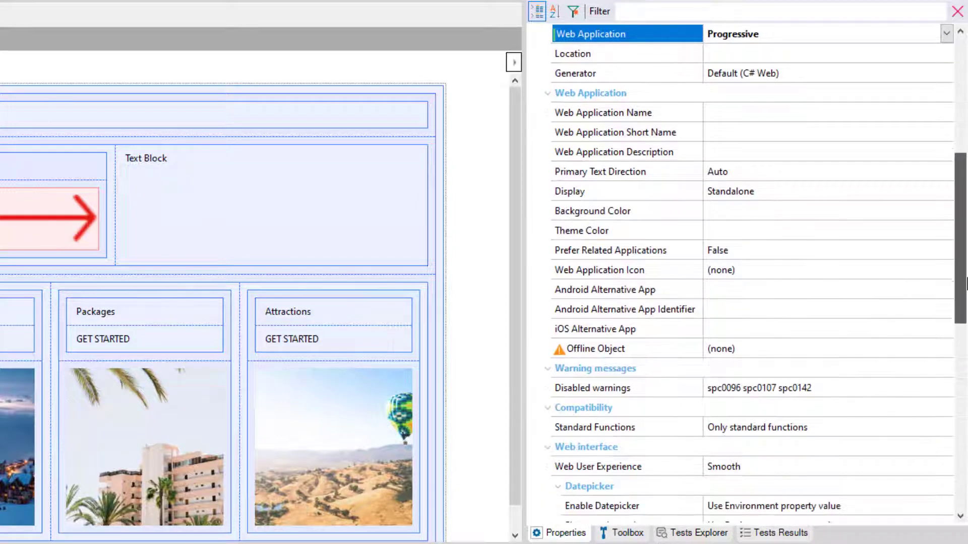
click(749, 112)
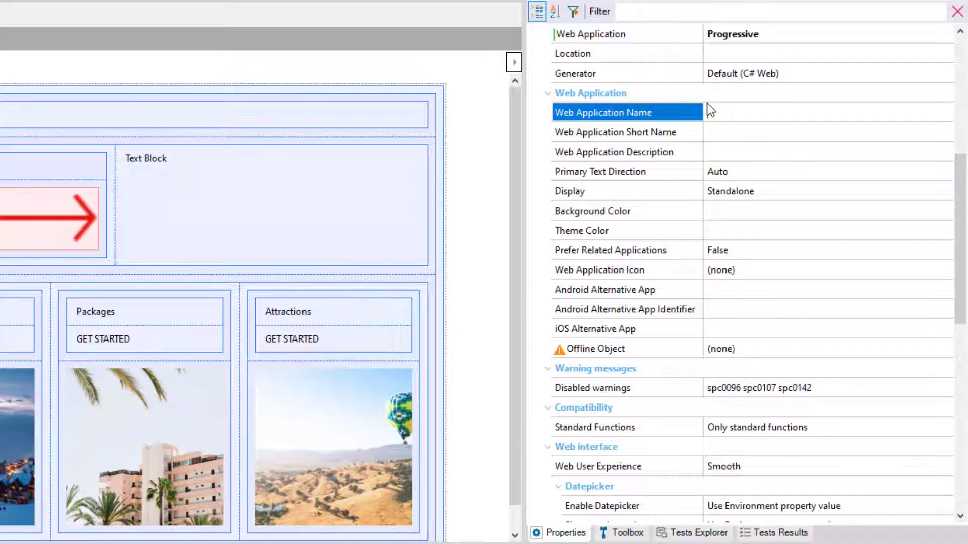
text(Travel Agency)
click(776, 137)
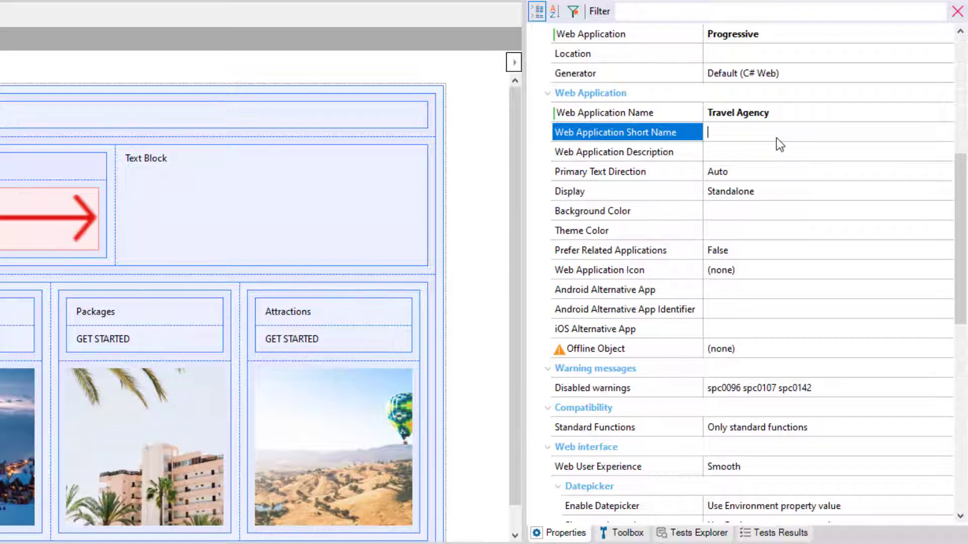
text(TA)
- Enter "Travel Agency Progressive Web App description" as the Web Application Description
click(776, 155)
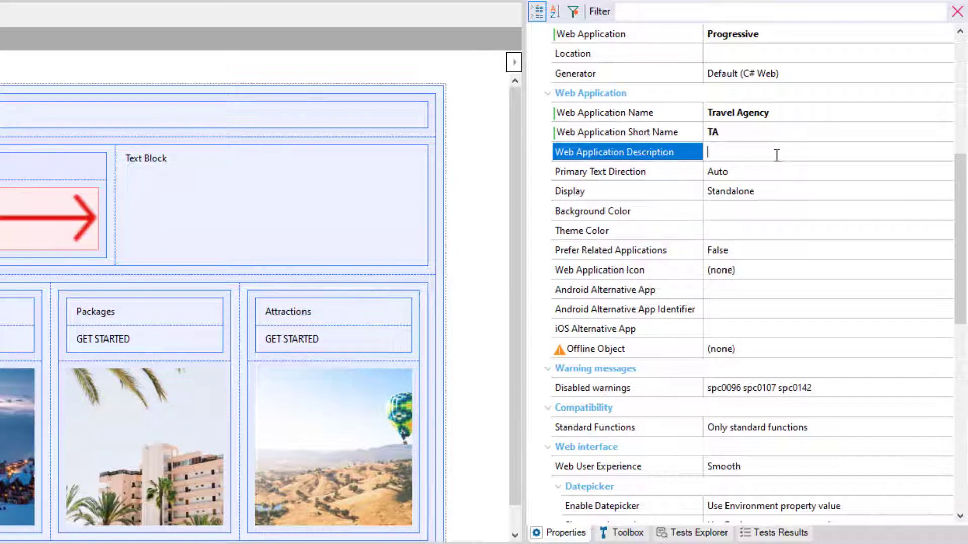
text(Travel Agency Progressive)
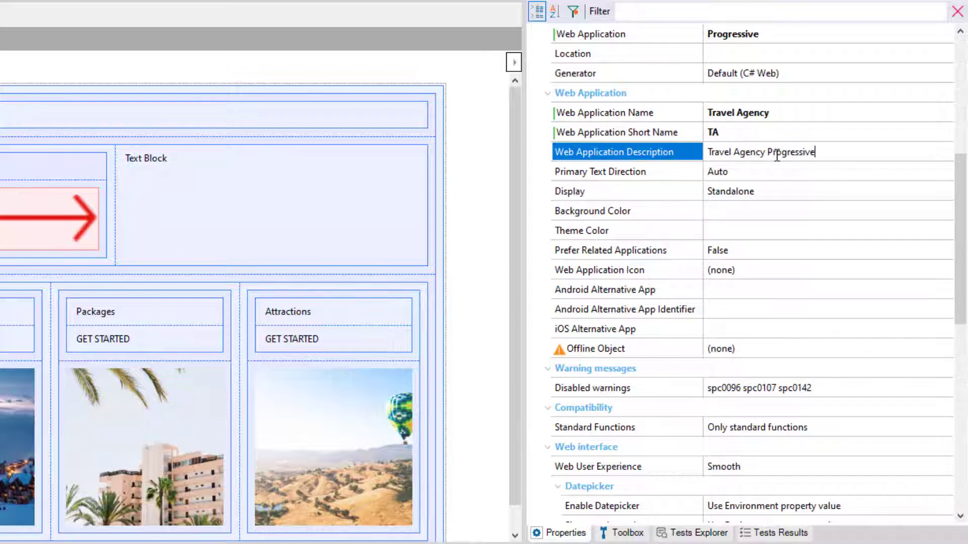
text( Web App description)
- Review the available options for the Primary Text Direction property
click(798, 169)
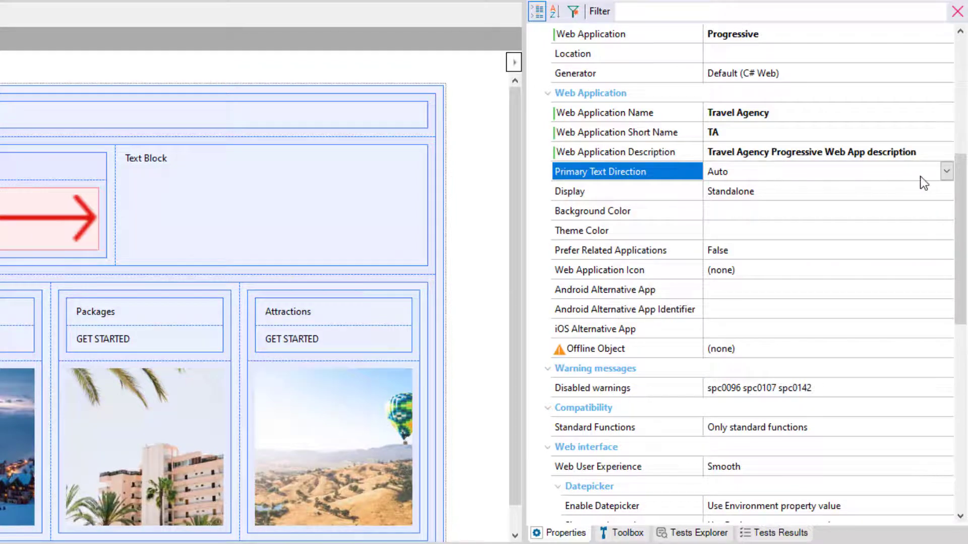
click(947, 172)
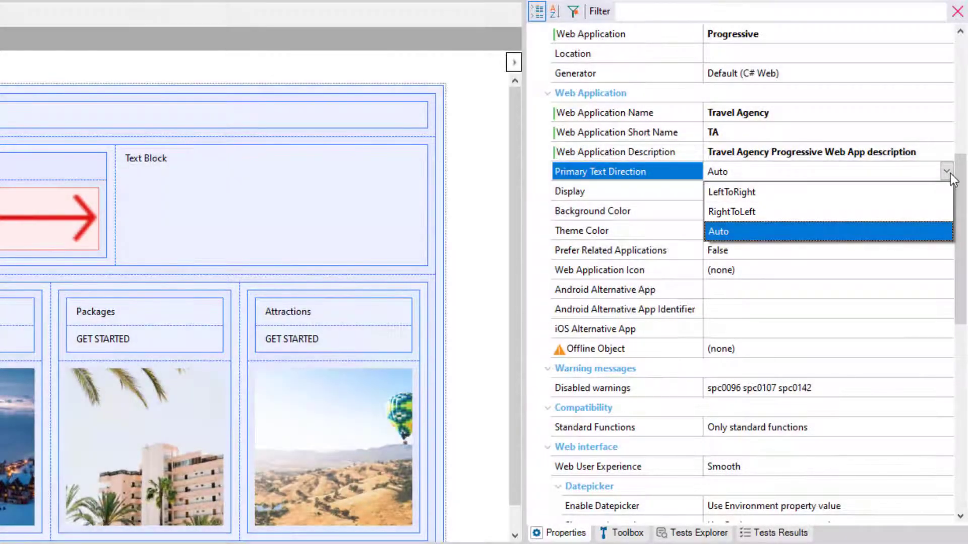
click(951, 173)
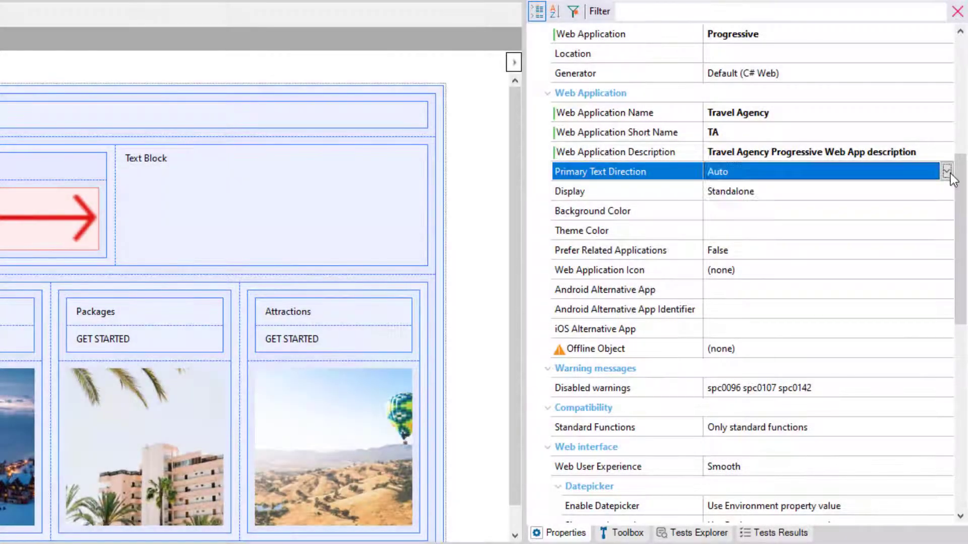
- Set the web application's Display property to Fullscreen
click(870, 192)
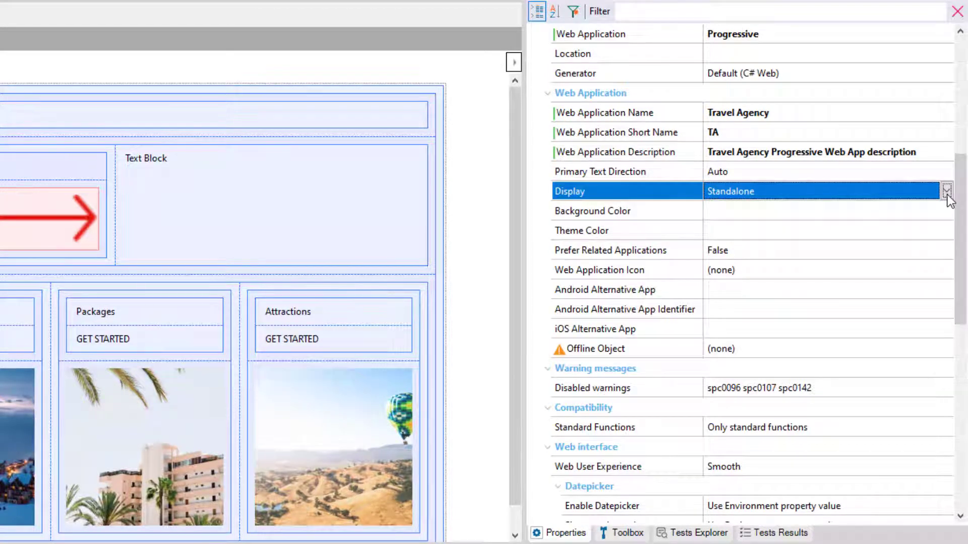
click(948, 194)
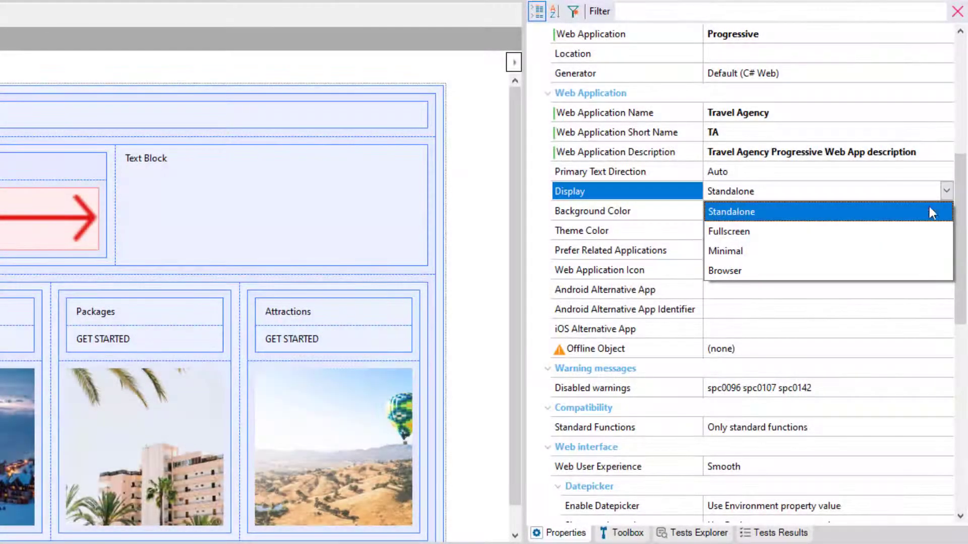
click(788, 230)
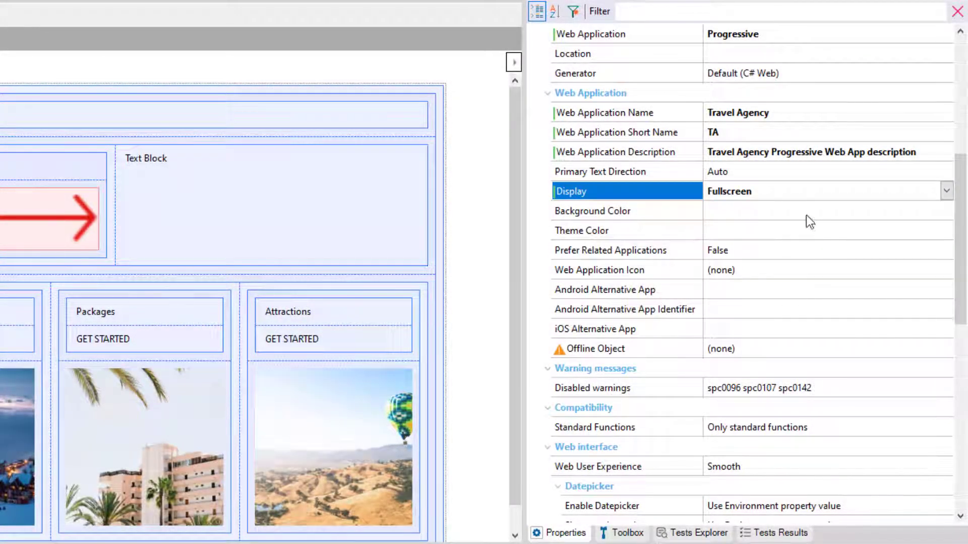
- Set the web application's Background Color to the named color White
click(806, 215)
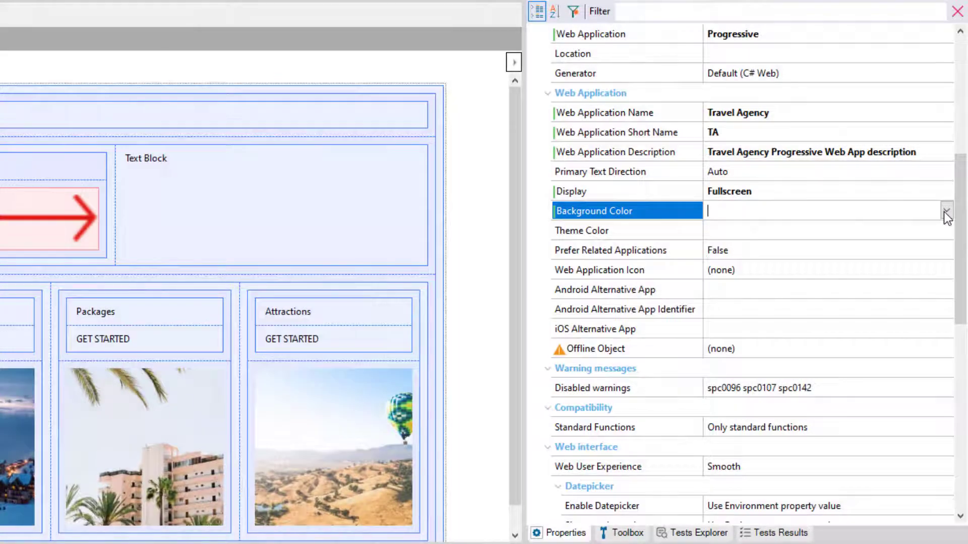
click(946, 212)
click(654, 229)
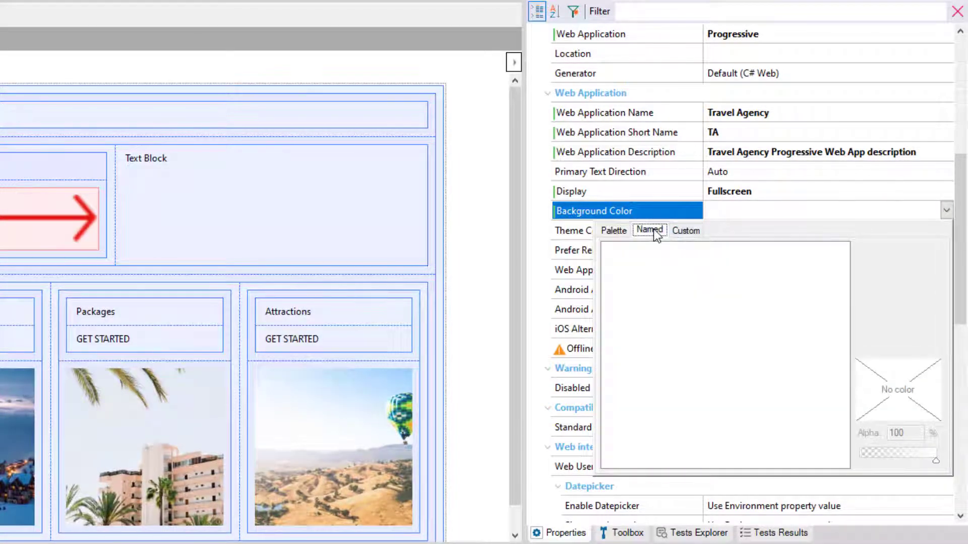
click(647, 335)
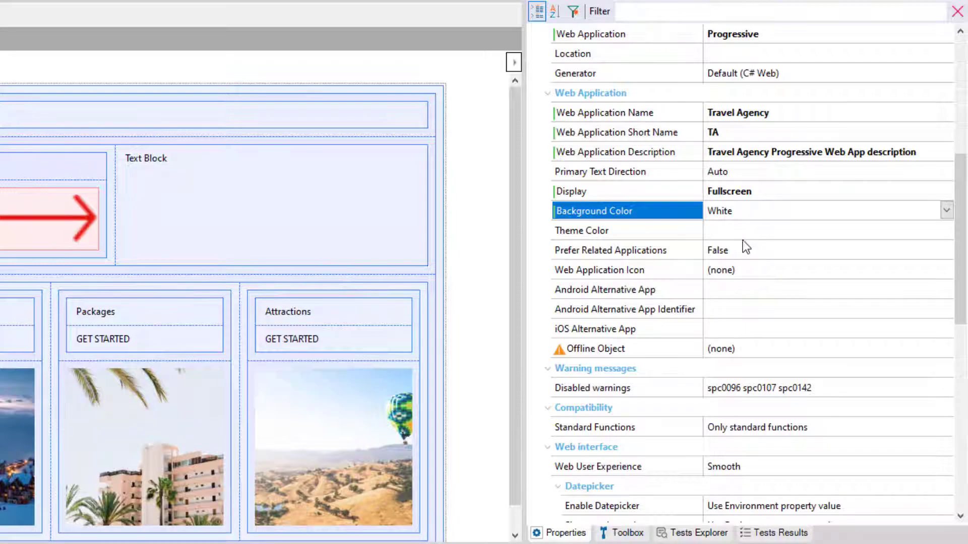
- Set the web application's Theme Color to the named color DarkRed
click(752, 229)
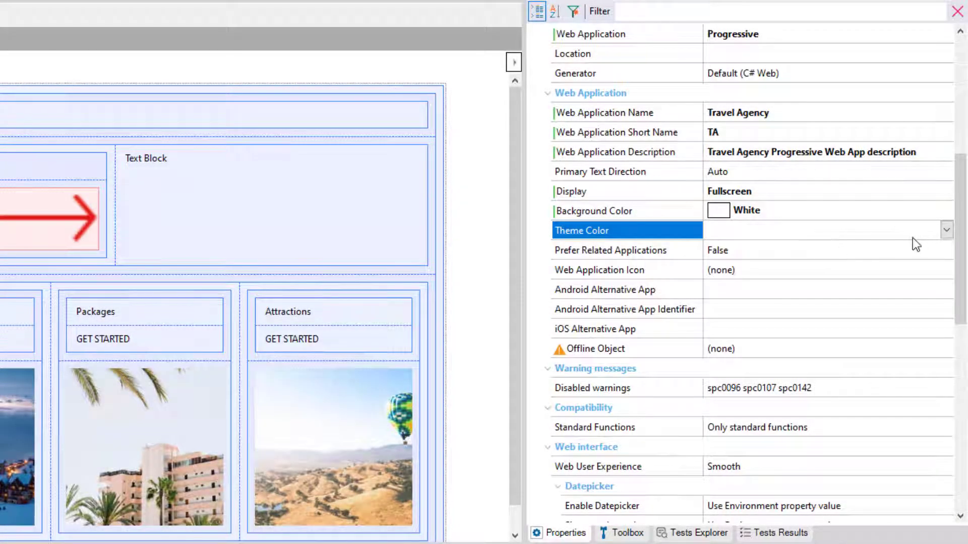
click(946, 231)
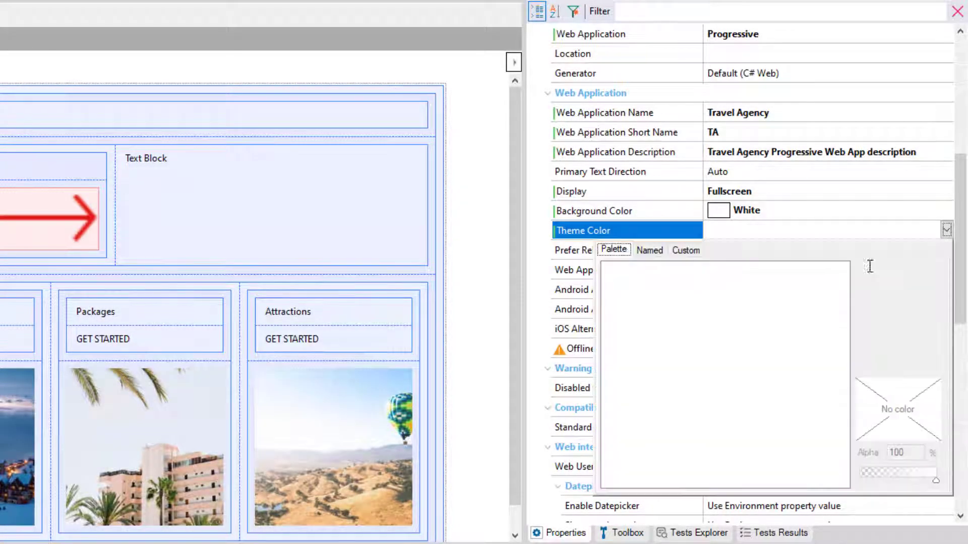
click(651, 249)
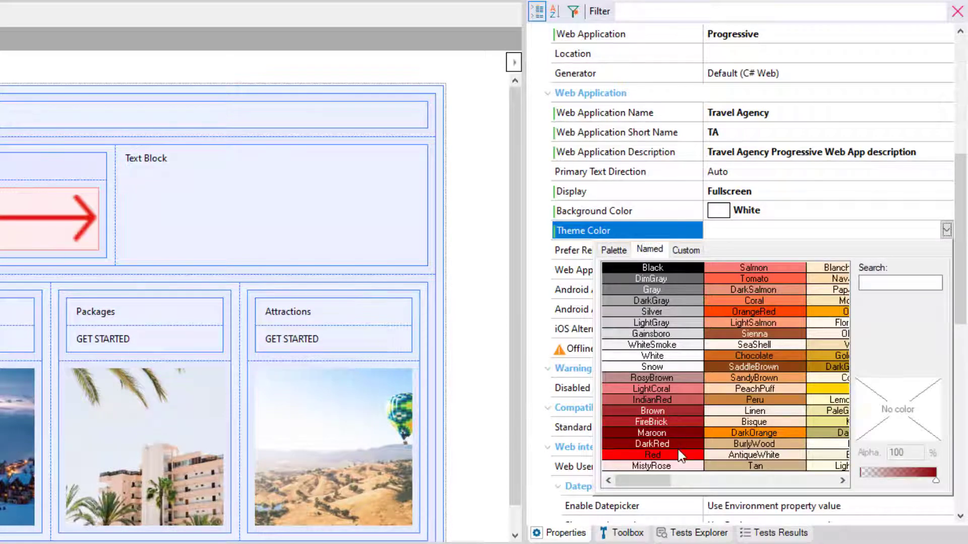
click(679, 447)
- Review the available options for the Prefer Related Applications property
click(752, 249)
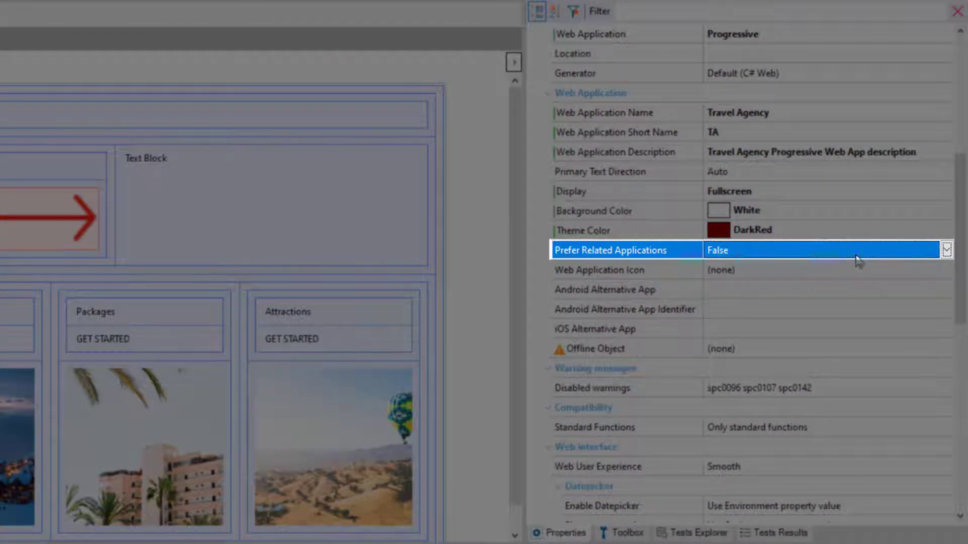
click(894, 272)
click(948, 249)
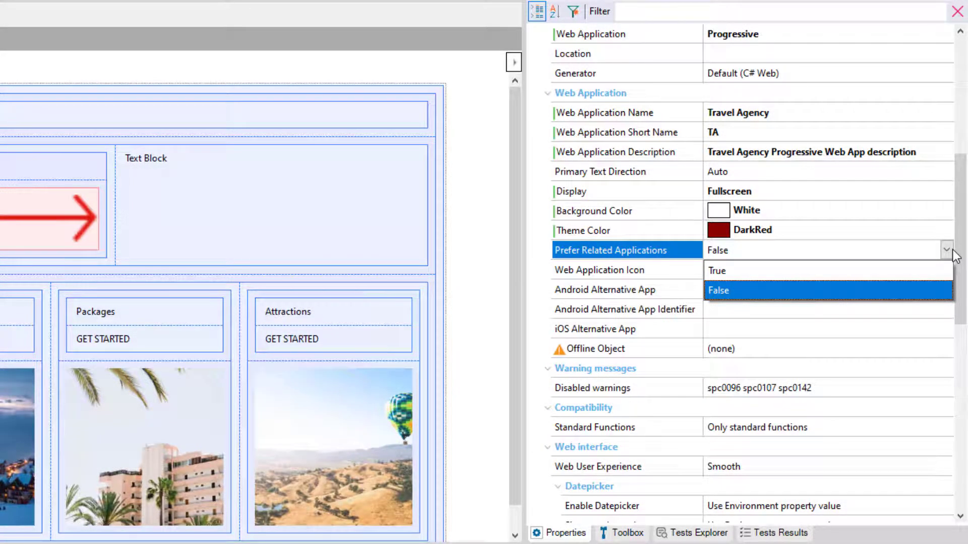
click(947, 250)
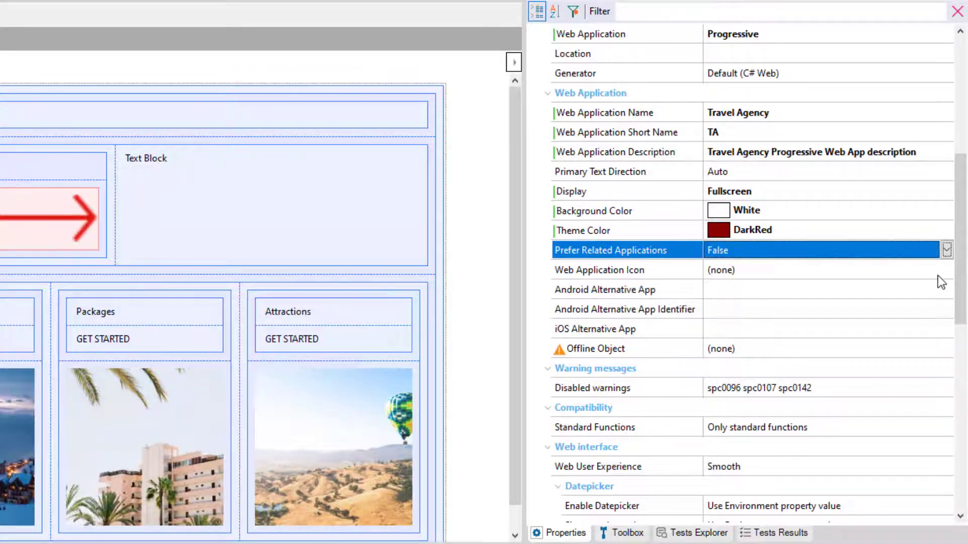
- Assign the TA image as the Web Application Icon
click(942, 272)
click(945, 273)
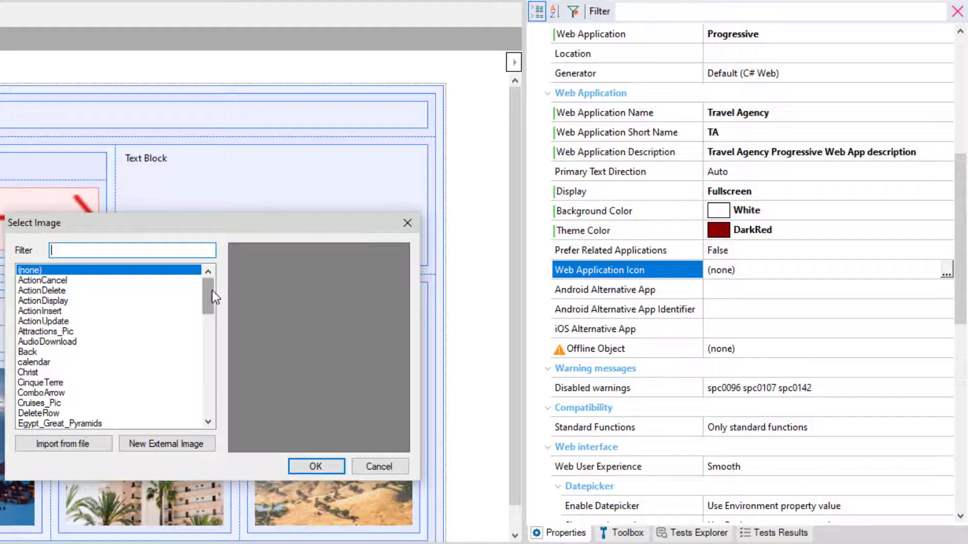
drag(208, 297, 208, 385)
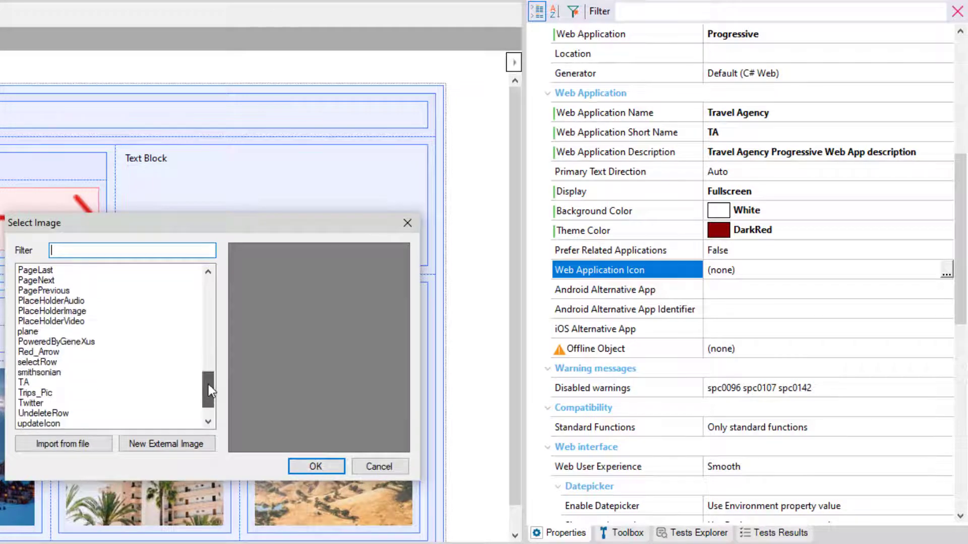
click(91, 382)
click(318, 465)
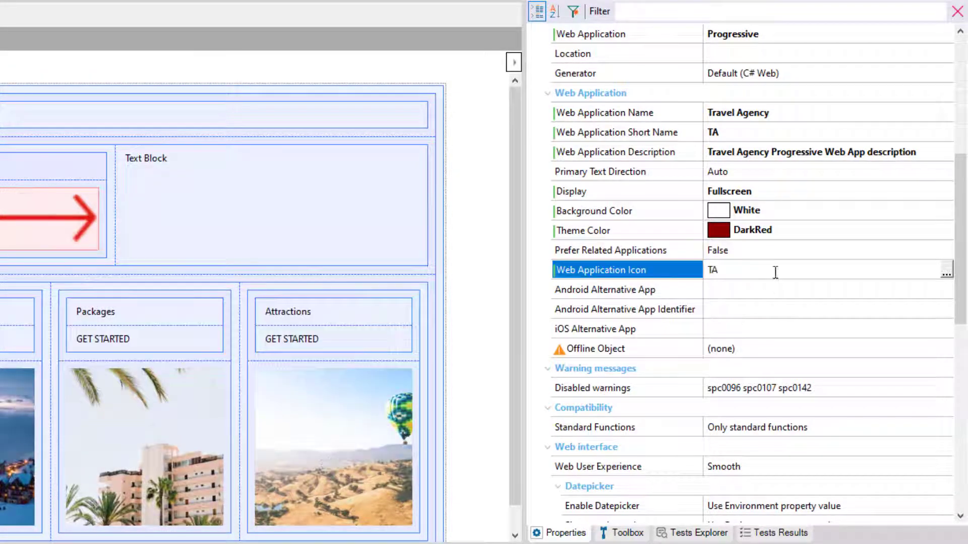
- Examine the Android Alternative App, Android Alternative App Identifier and iOS Alternative App properties
click(773, 292)
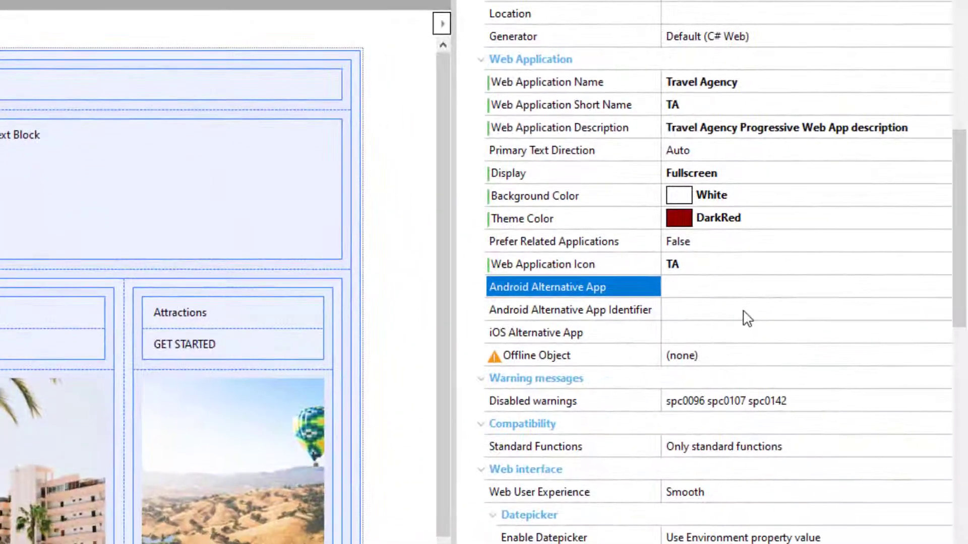
click(800, 336)
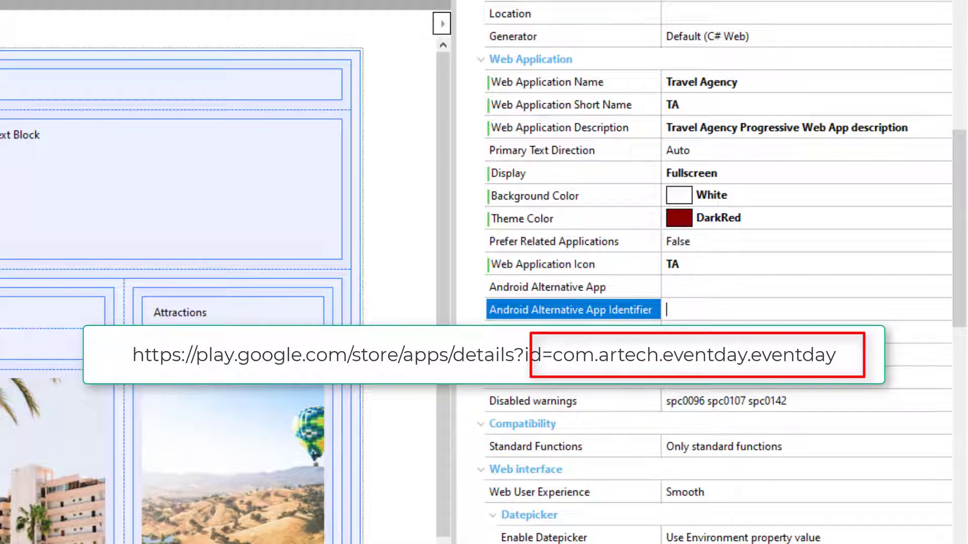
click(743, 338)
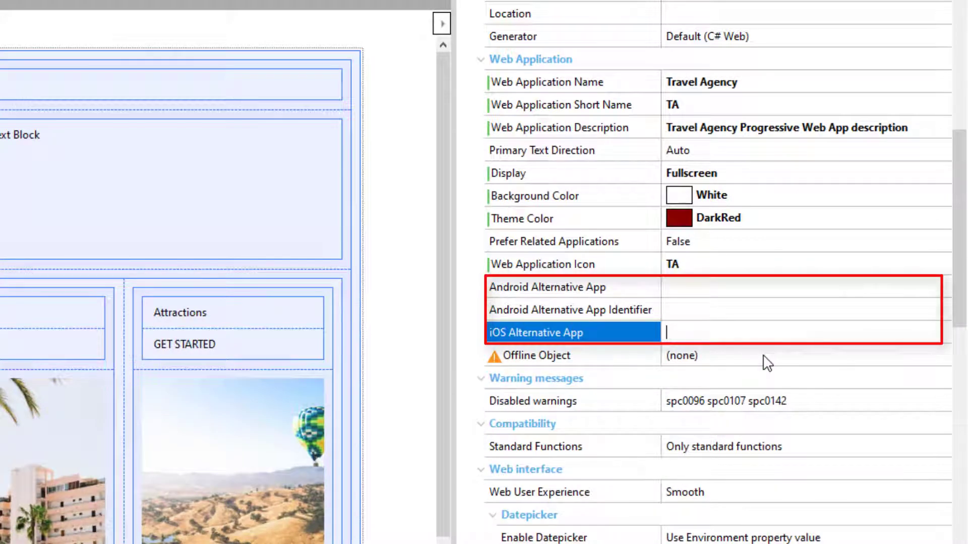
- Assign the About web panel as the Offline Object and save the TravelAgencyHome panel
click(765, 360)
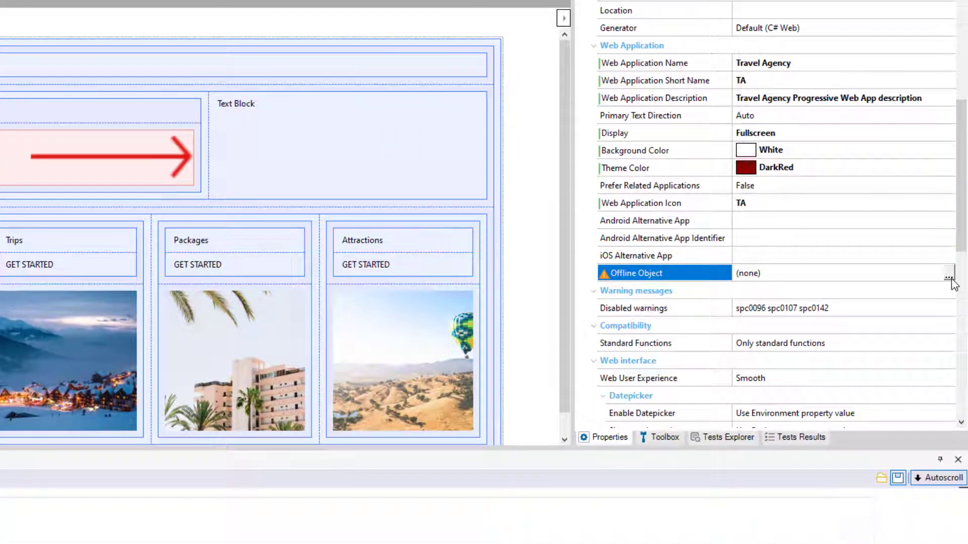
click(948, 278)
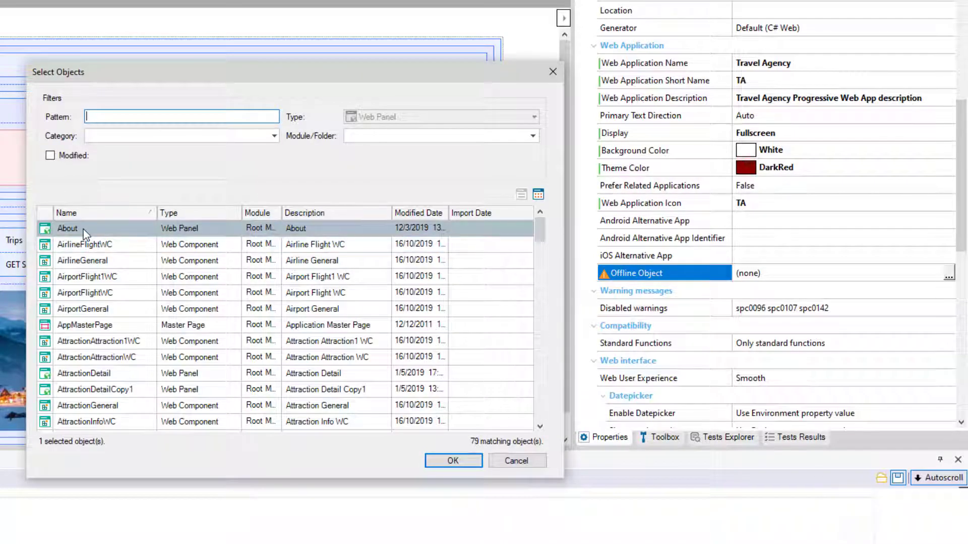
click(453, 460)
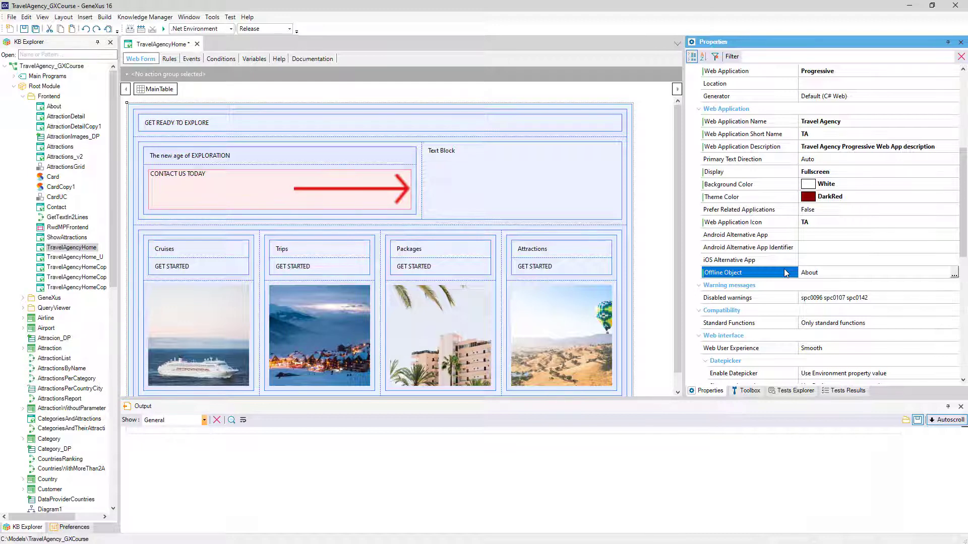
click(811, 286)
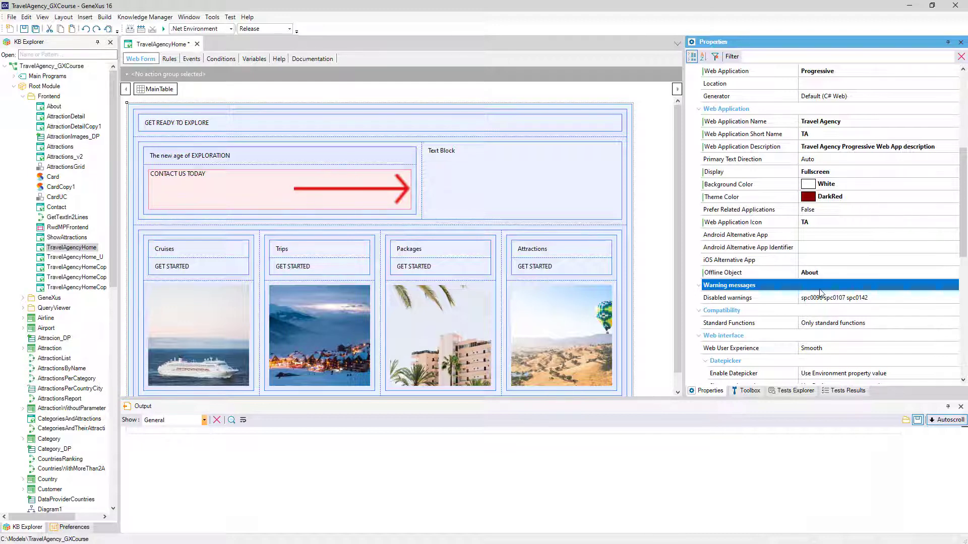
click(23, 30)
- Run only the TravelAgencyHome web panel with the Run With This Only command
click(152, 45)
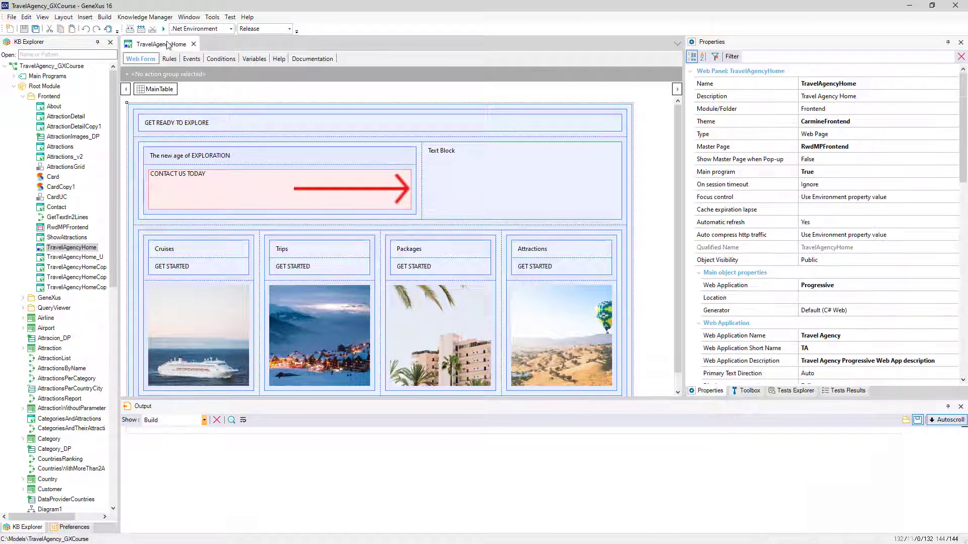
right_click(172, 46)
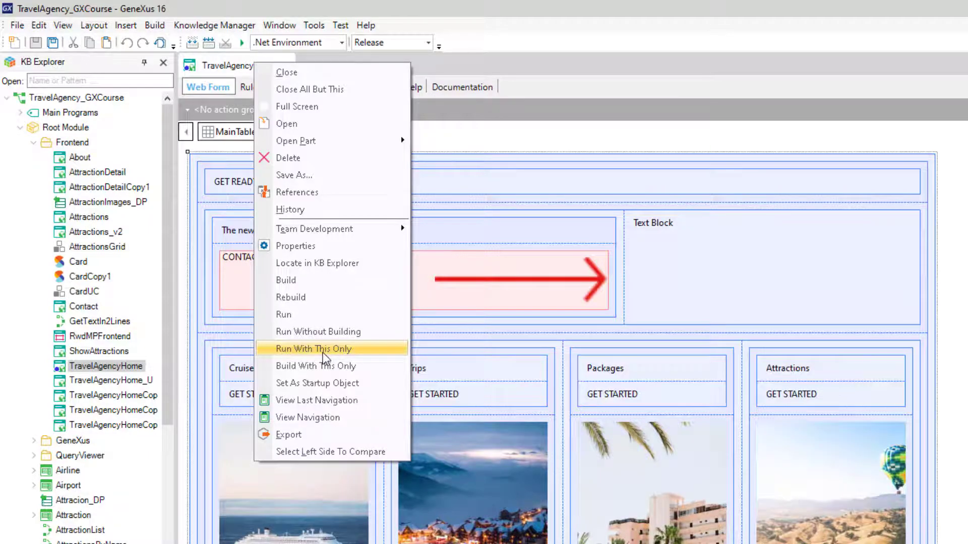
click(323, 352)
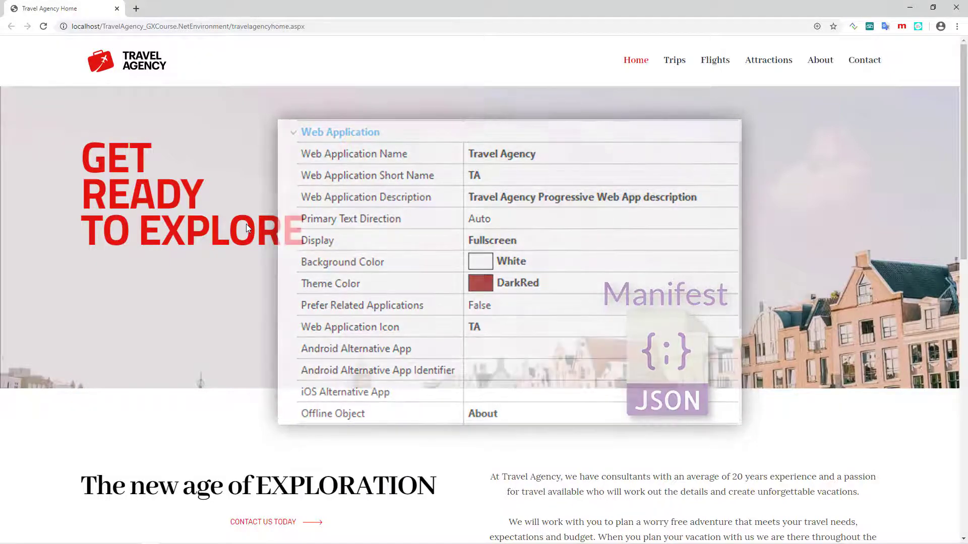
- Inspect the running page's app manifest and its manifest.json file in the Chrome developer tools, leaving the tools closed at the end
right_click(279, 356)
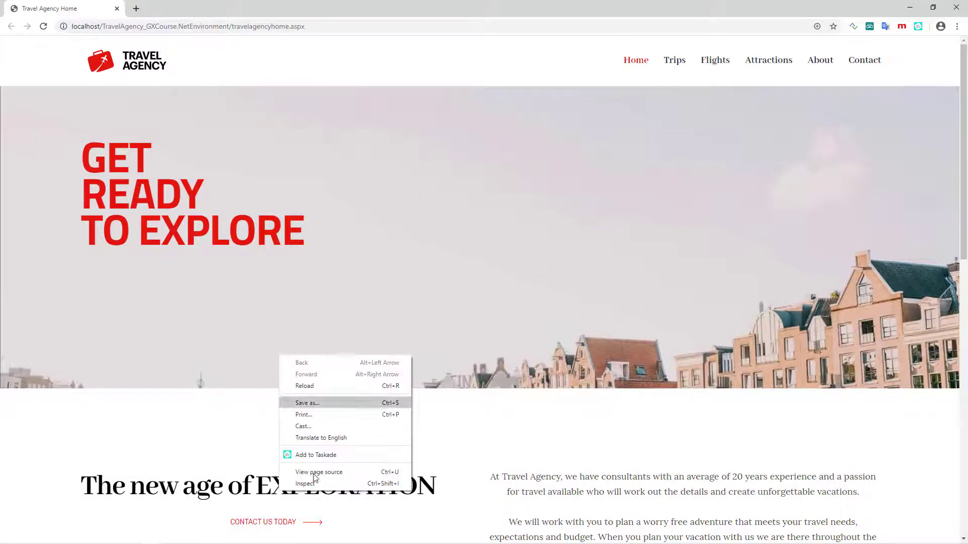
click(305, 484)
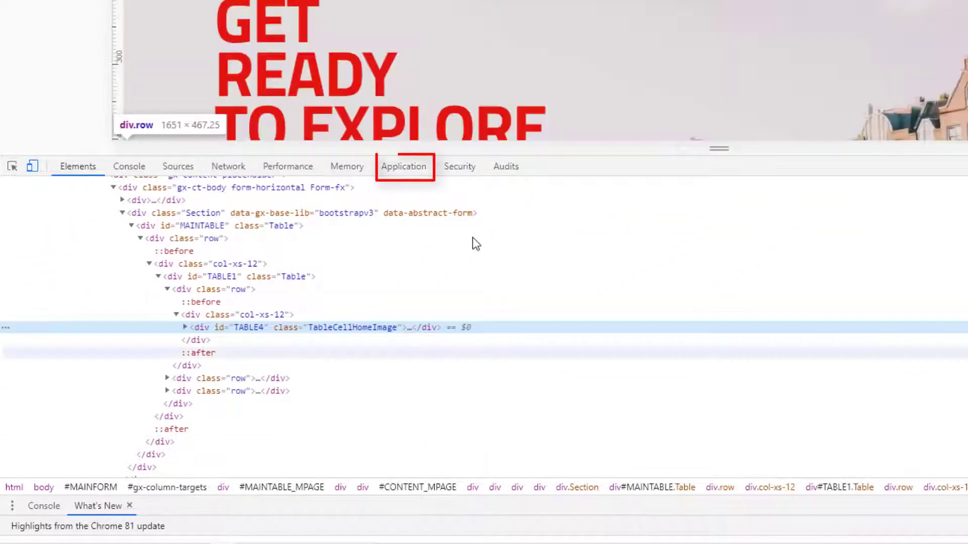
click(414, 172)
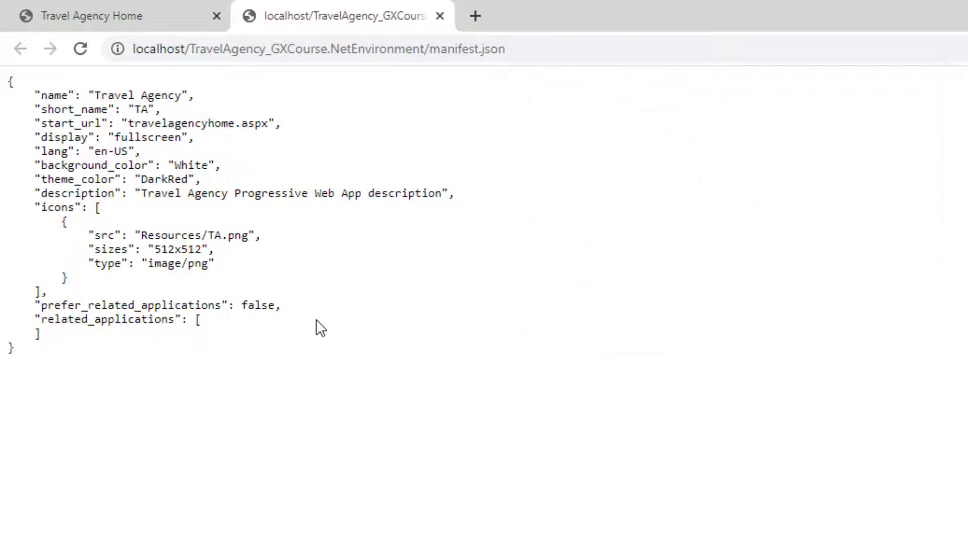
click(439, 16)
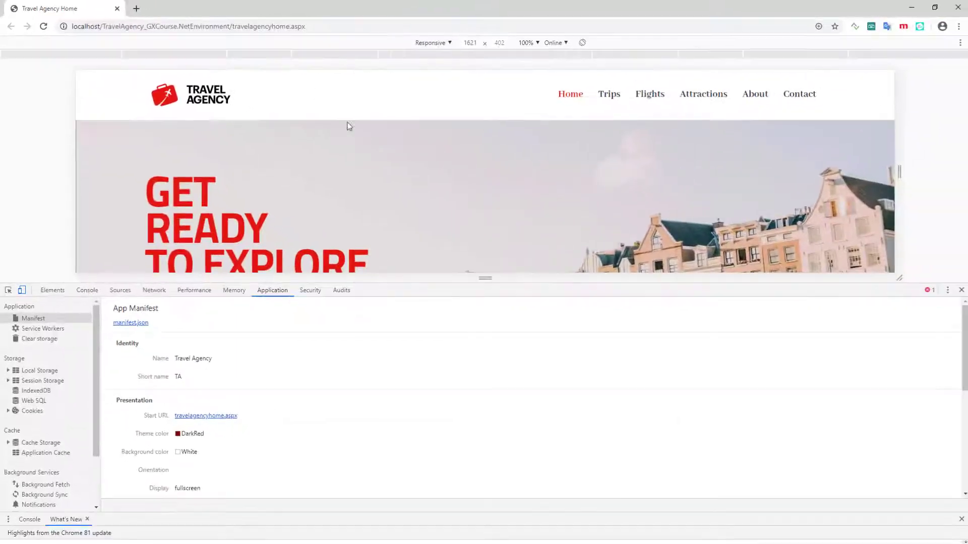
click(960, 289)
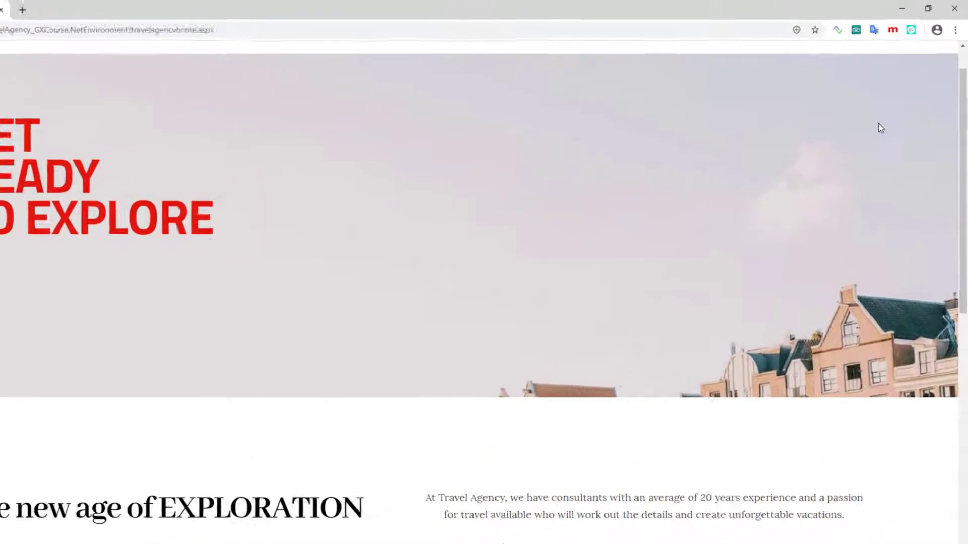
- Install Travel Agency as a desktop app from Chrome and look through its home page down to the footer
click(729, 42)
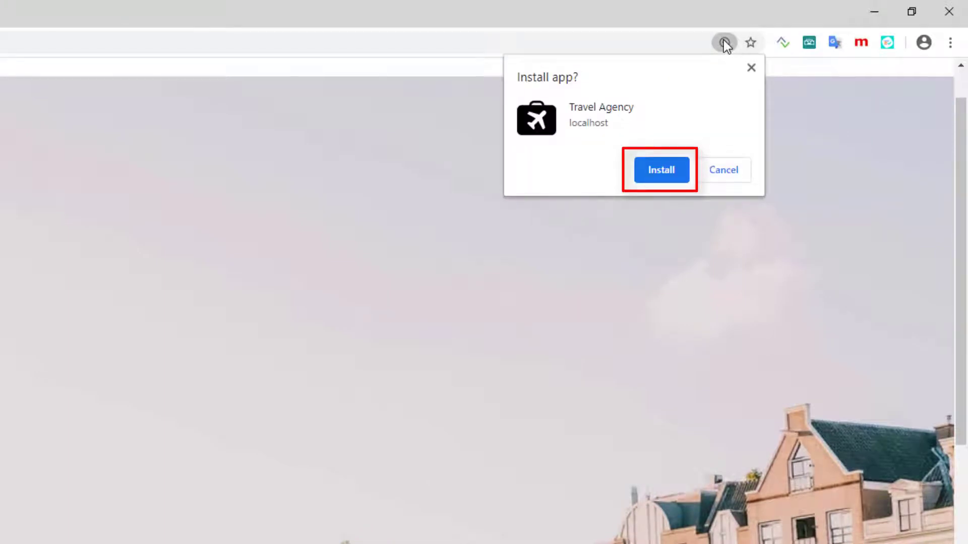
click(741, 171)
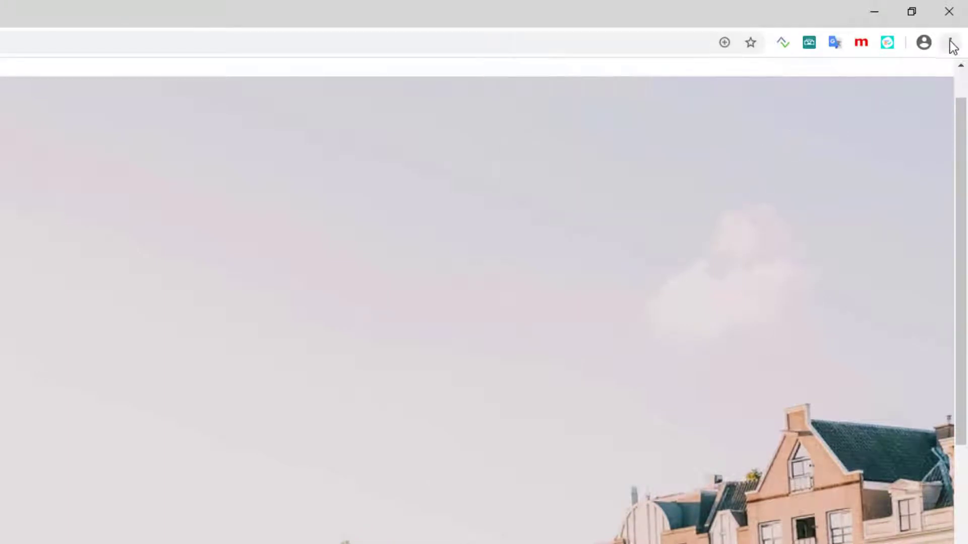
click(950, 42)
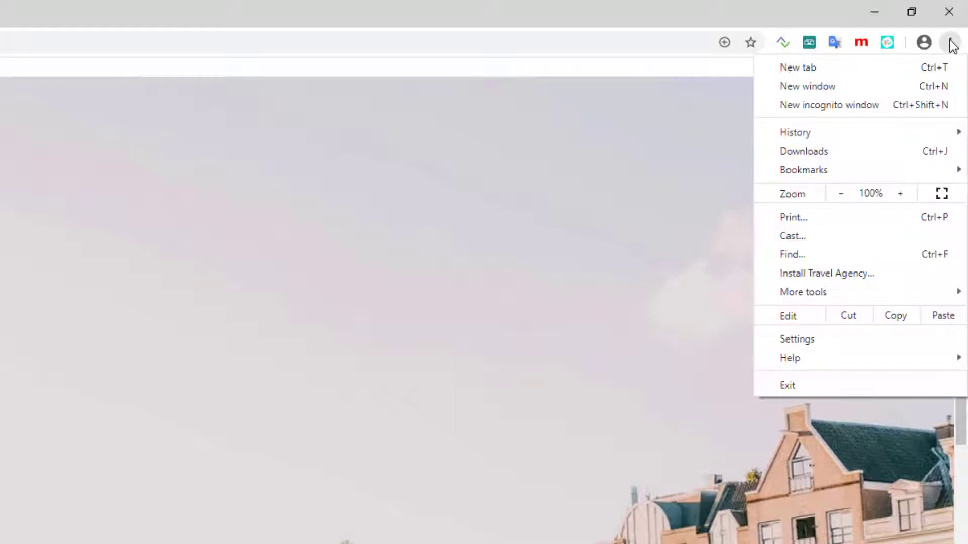
click(824, 274)
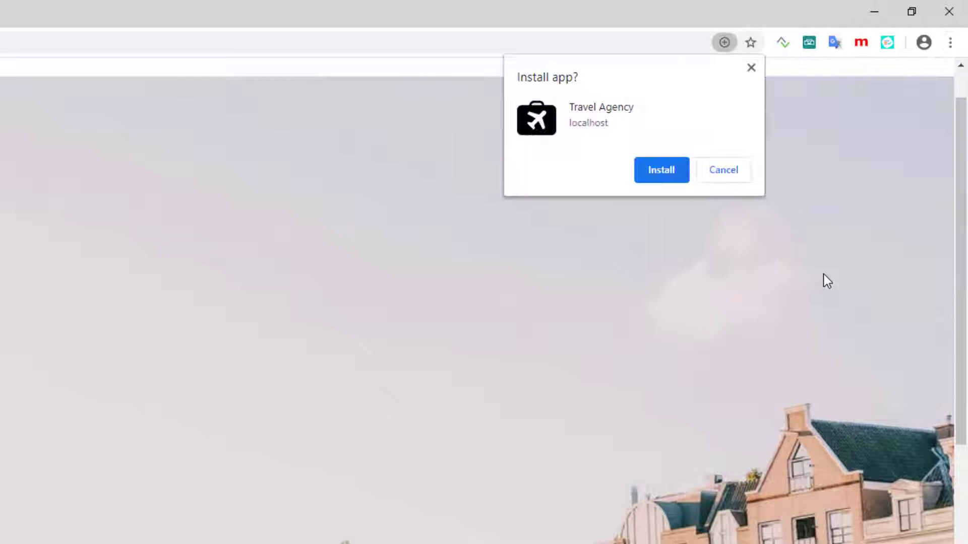
click(643, 170)
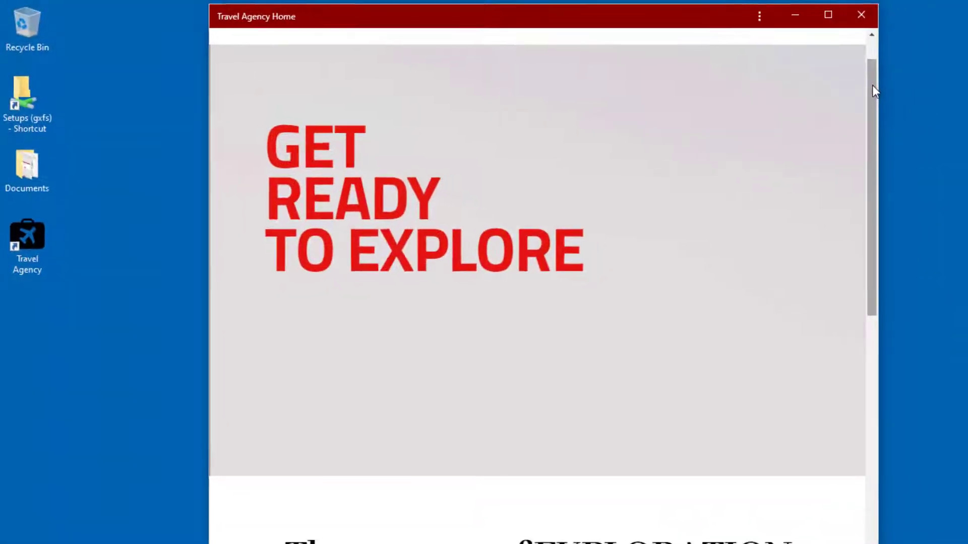
drag(874, 91, 897, 543)
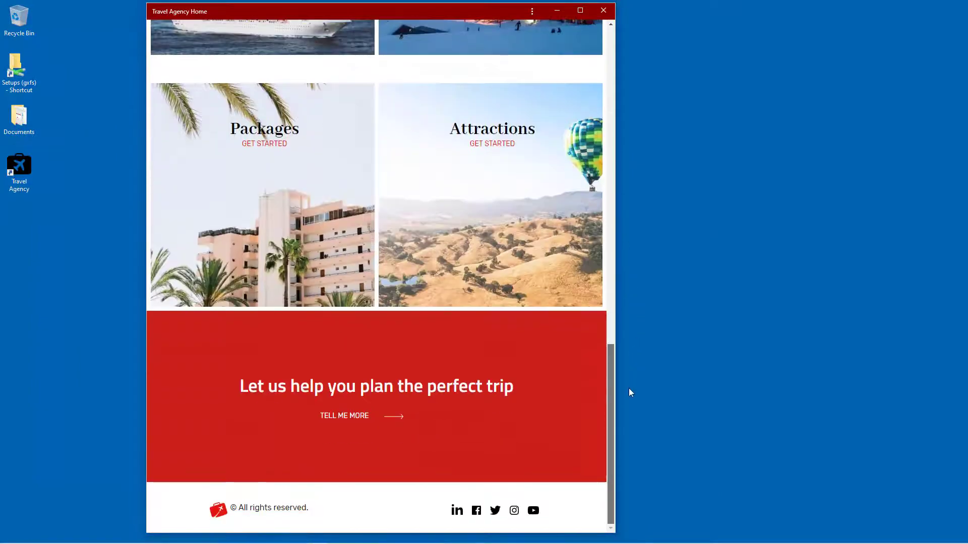
drag(628, 391, 611, 26)
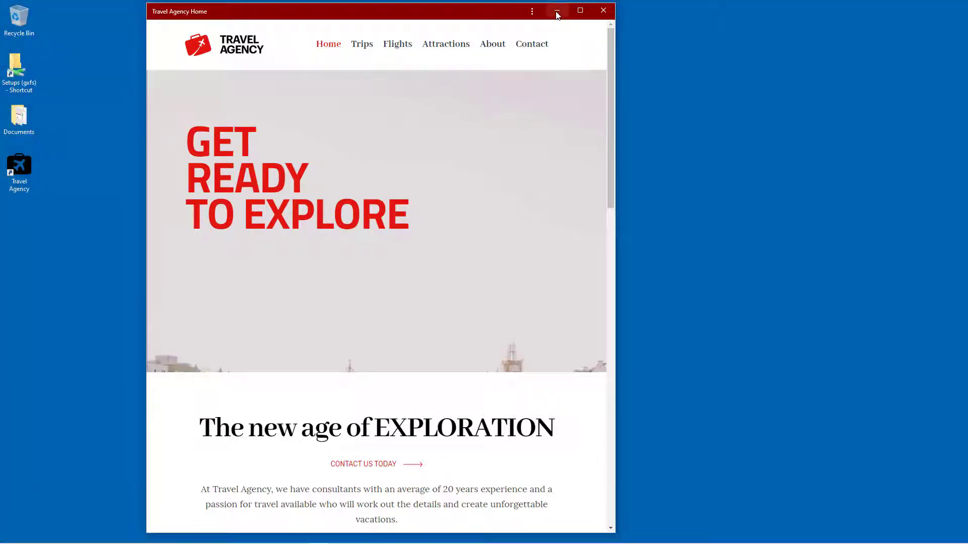
- Uninstall the Travel Agency desktop app, also clearing its localhost data from Chrome
click(532, 11)
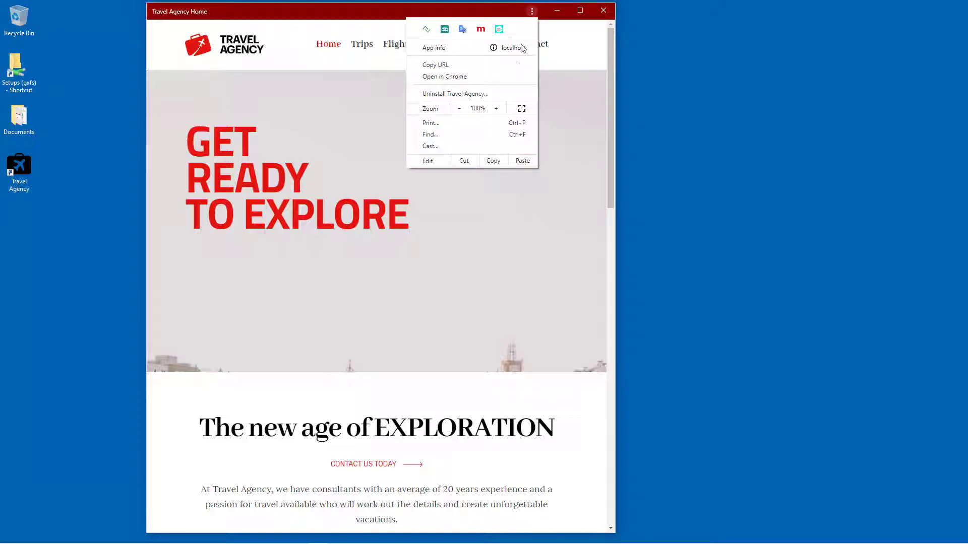
click(495, 95)
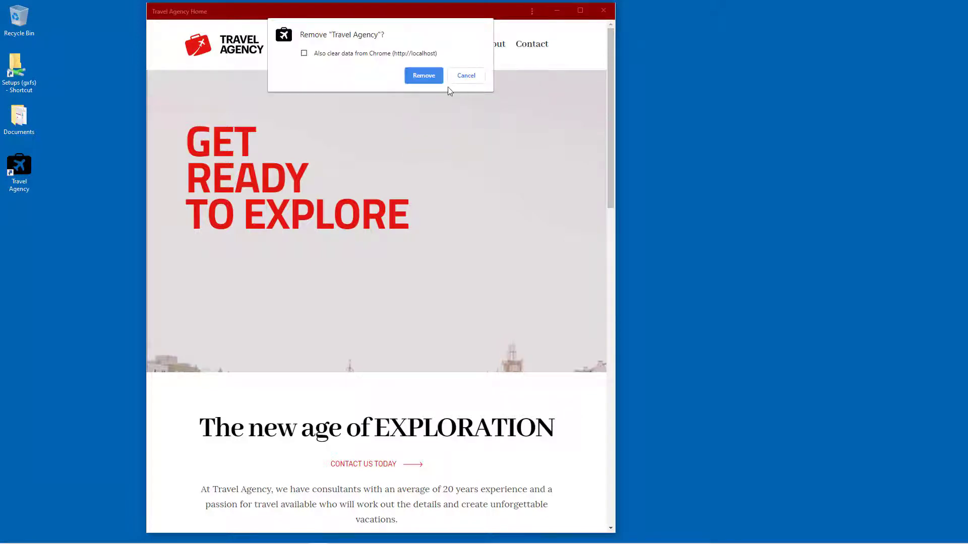
click(370, 56)
click(433, 79)
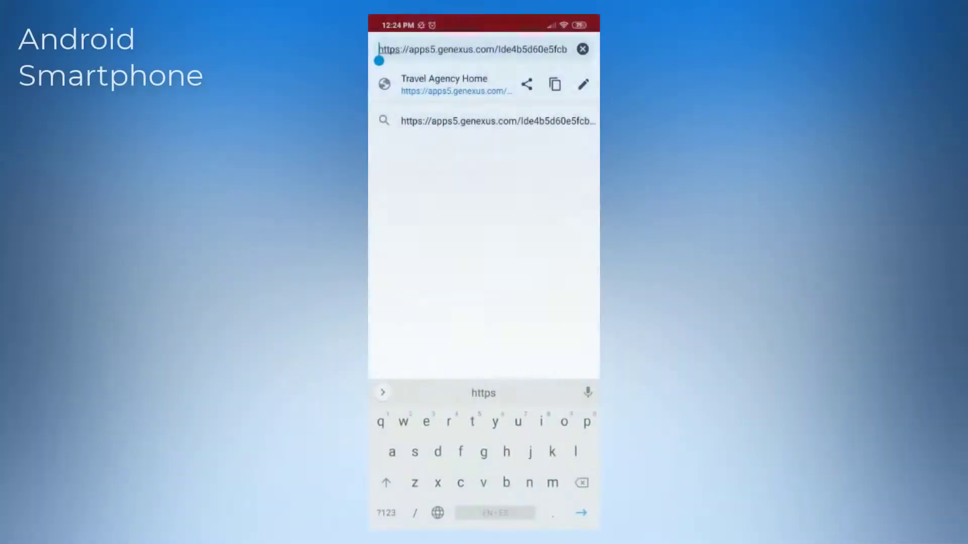
- Load the Travel Agency Home page in Chrome on the Android smartphone and look through its content
key(Return)
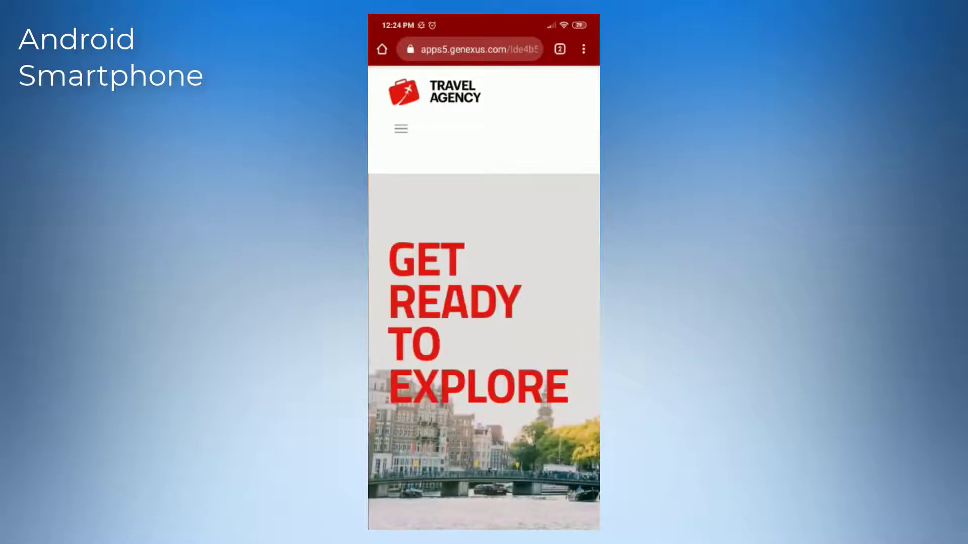
scroll(484, 303, down, 15)
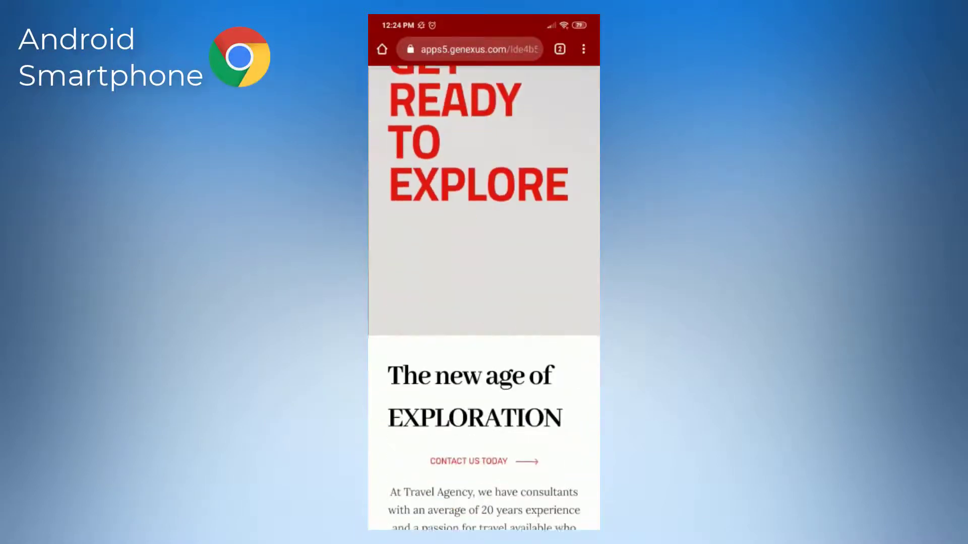
scroll(484, 302, down, 10)
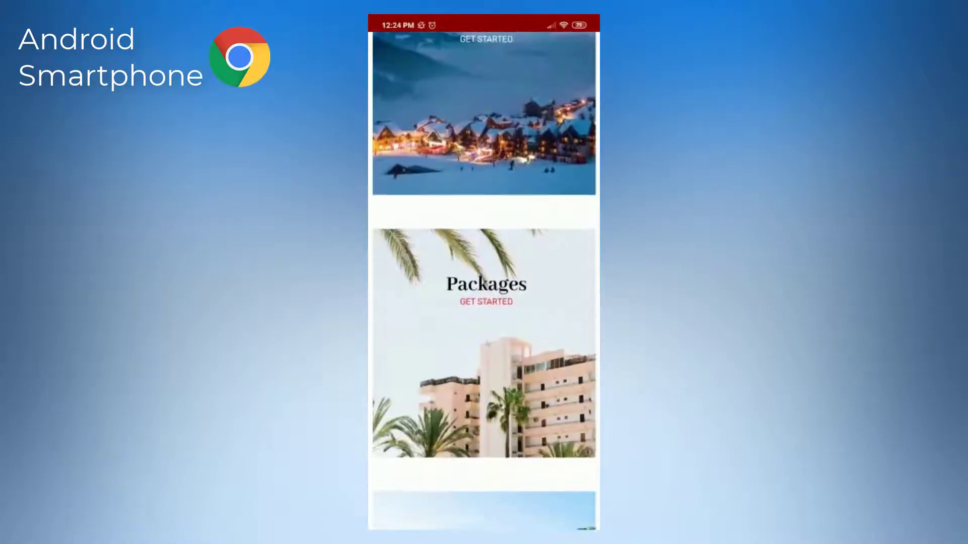
scroll(483, 303, up, 20)
scroll(483, 303, up, 15)
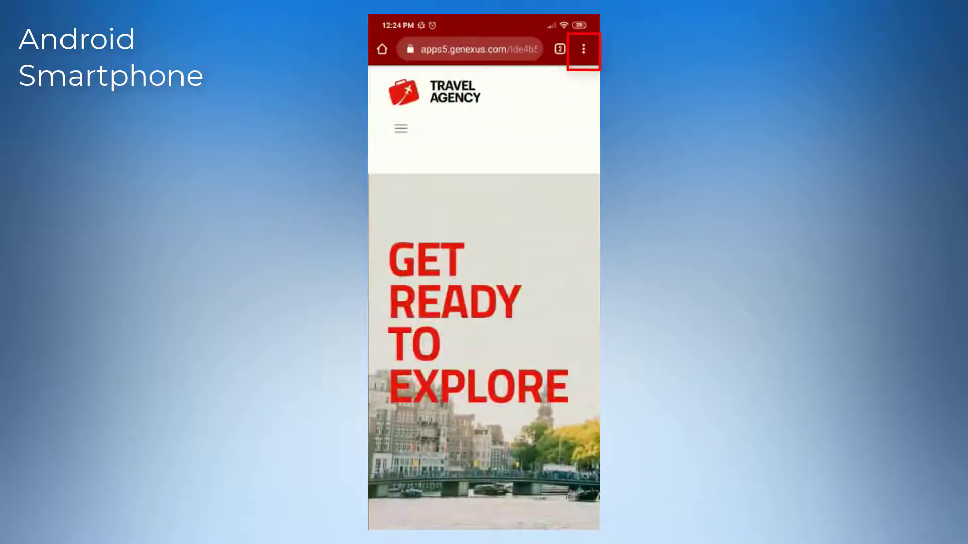
- Add the Travel Agency page to the phone's home screen as TA and open the installed app
click(583, 49)
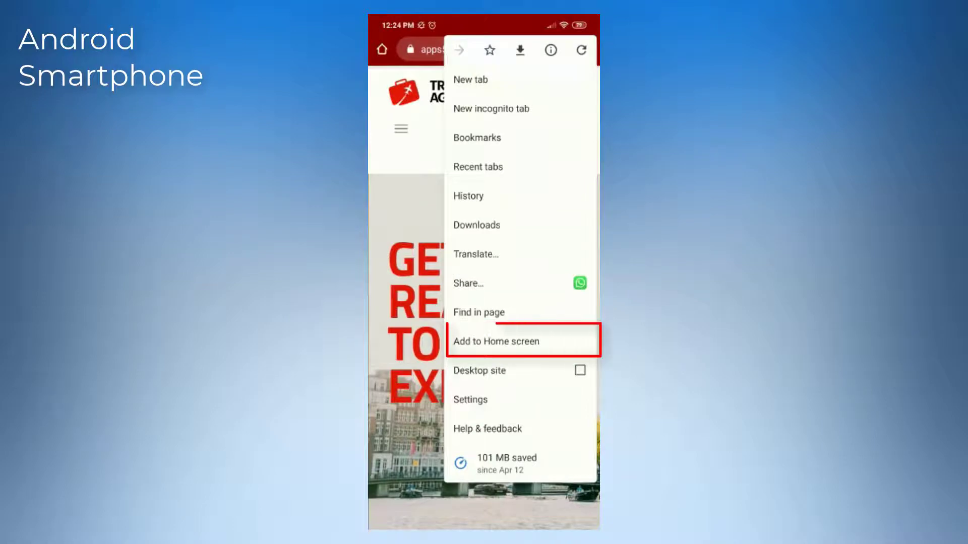
click(497, 341)
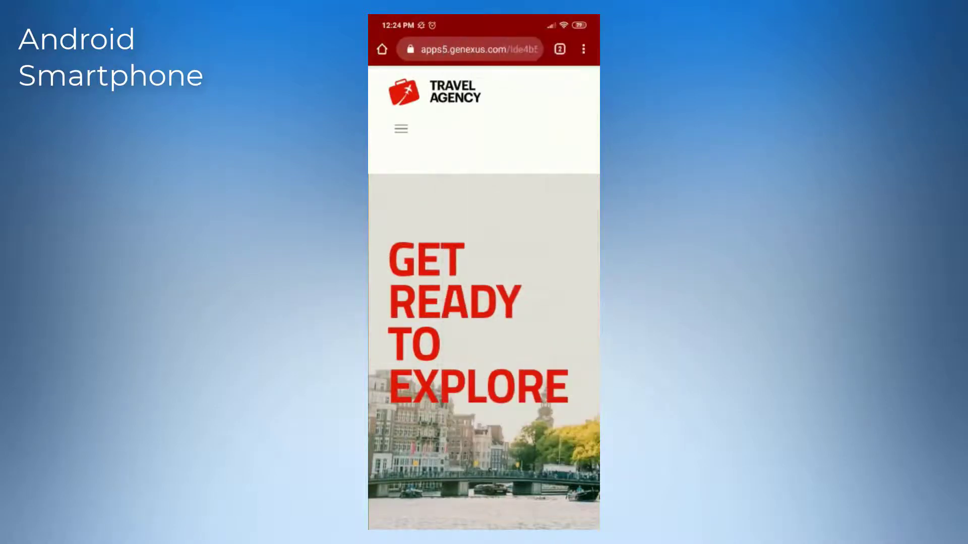
click(559, 319)
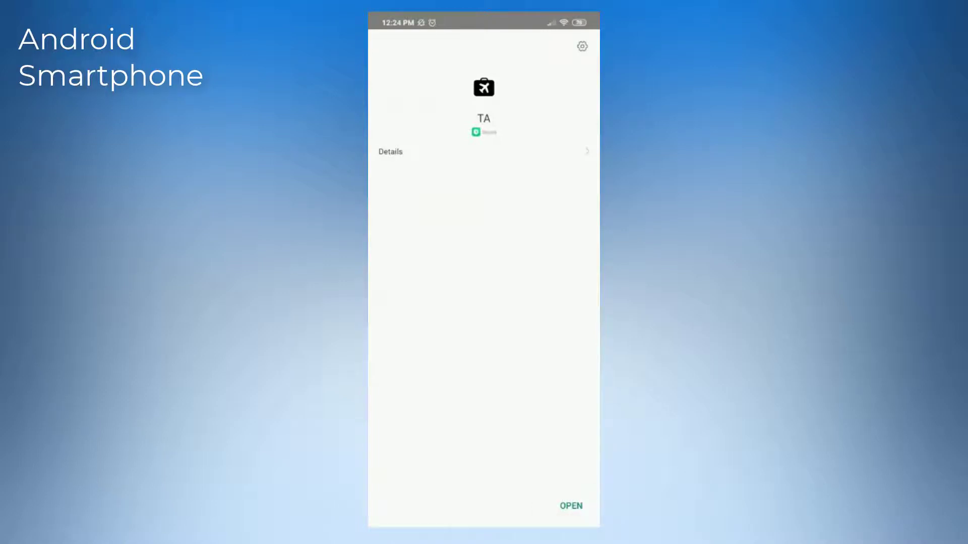
click(571, 506)
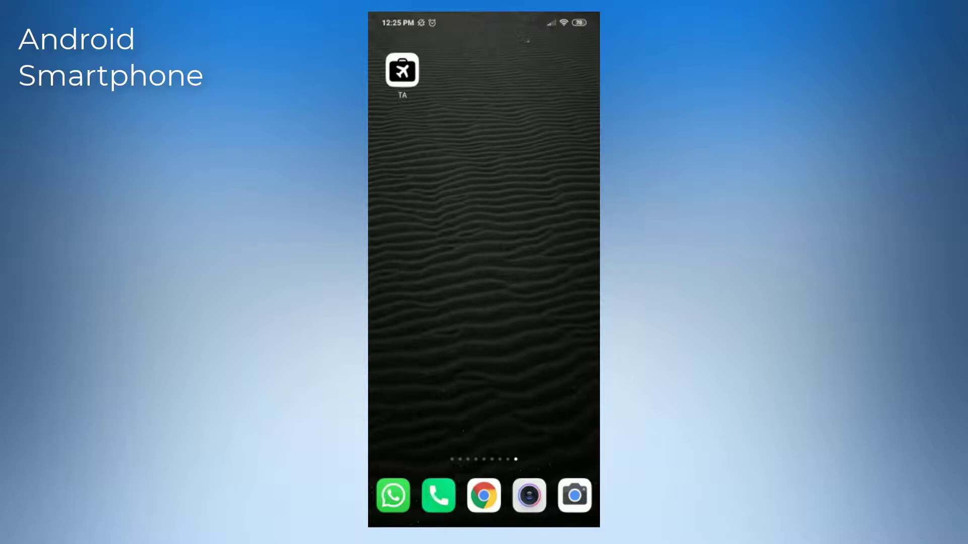
- Turn on airplane mode on the phone and open the TA app to test it offline
drag(484, 20, 484, 334)
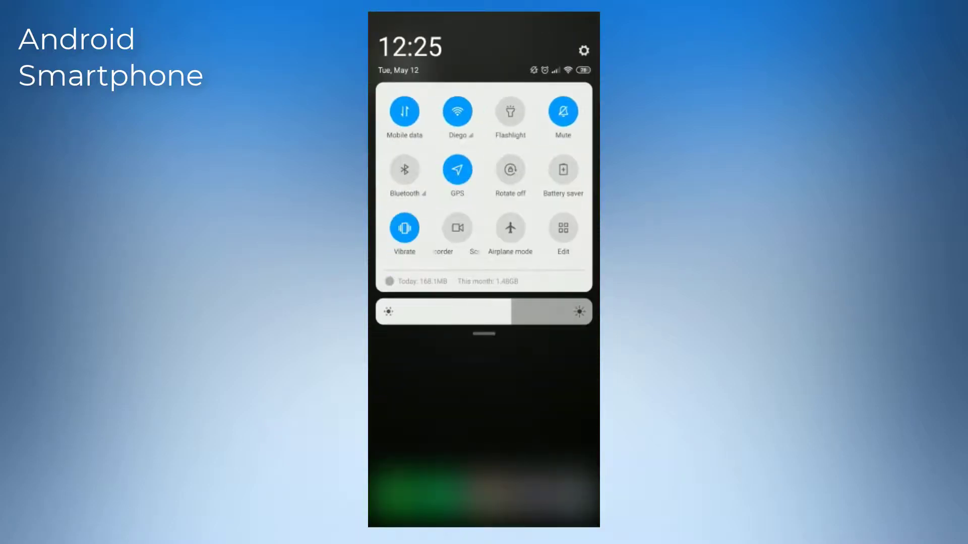
click(510, 228)
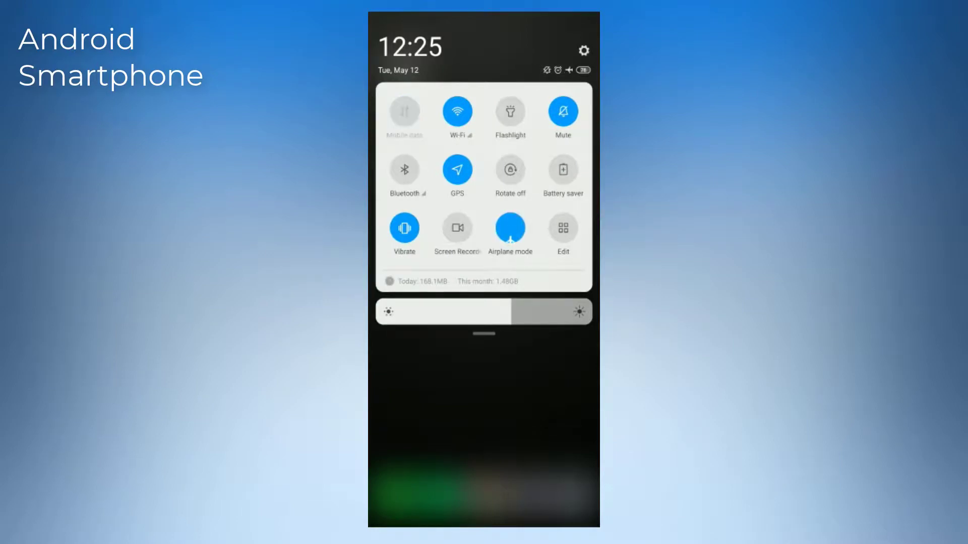
drag(484, 333, 484, 151)
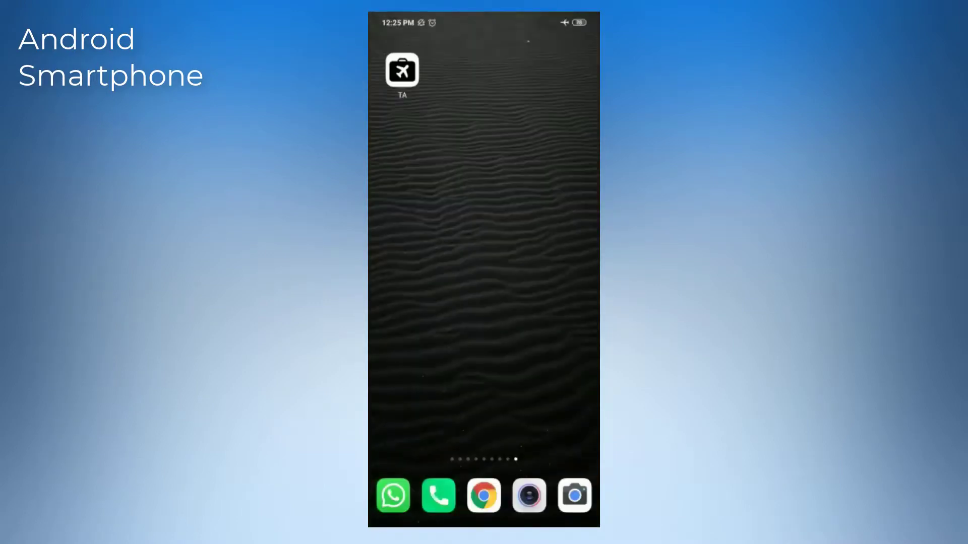
click(401, 70)
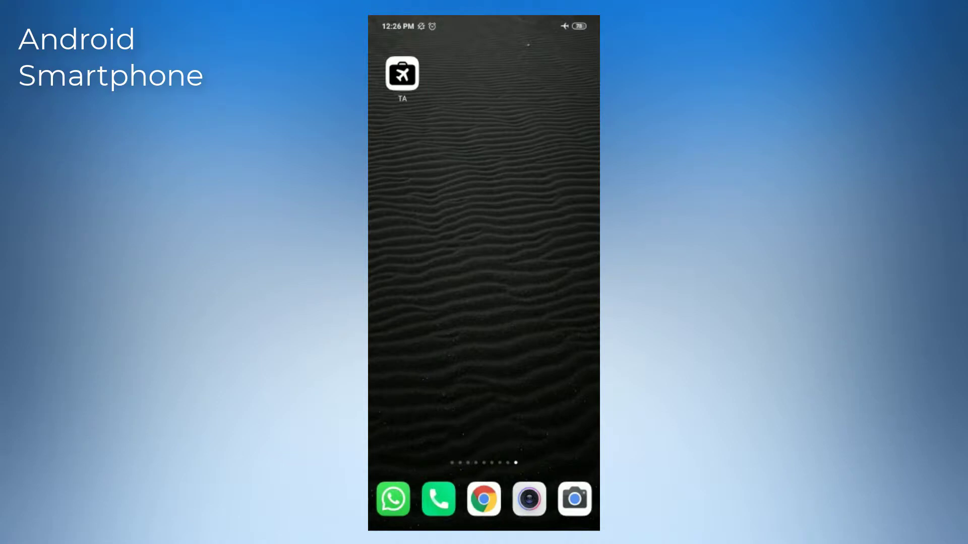
- Uninstall the TA app from the phone's home screen
drag(402, 73, 486, 44)
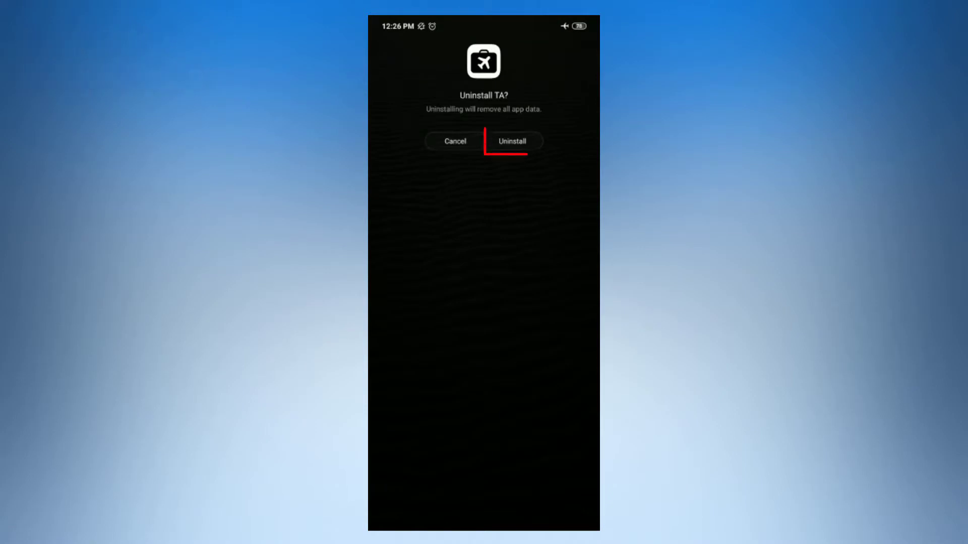